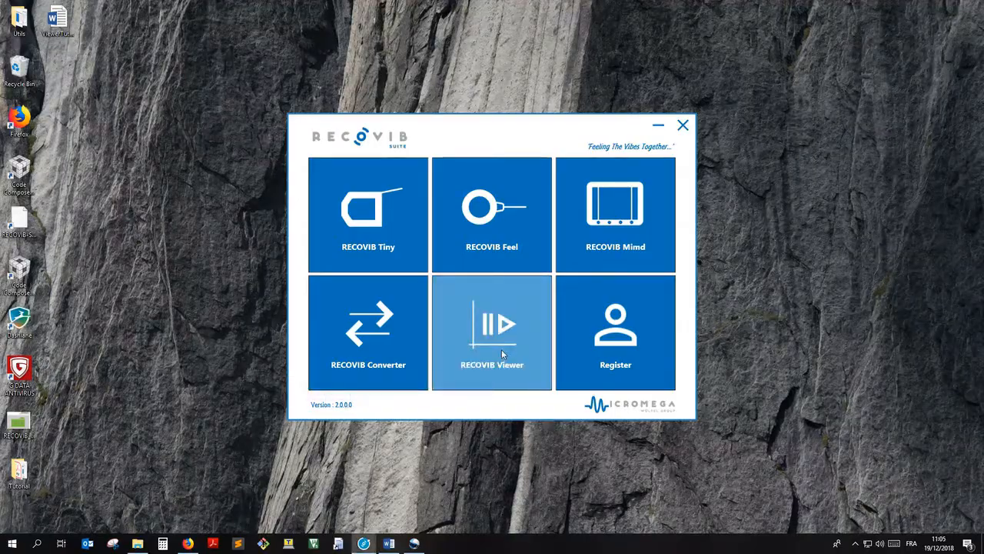
Step: Launch RECOVIB Viewer from the suite and load the pendulum project from the RECOVIBProjects folder
click(501, 349)
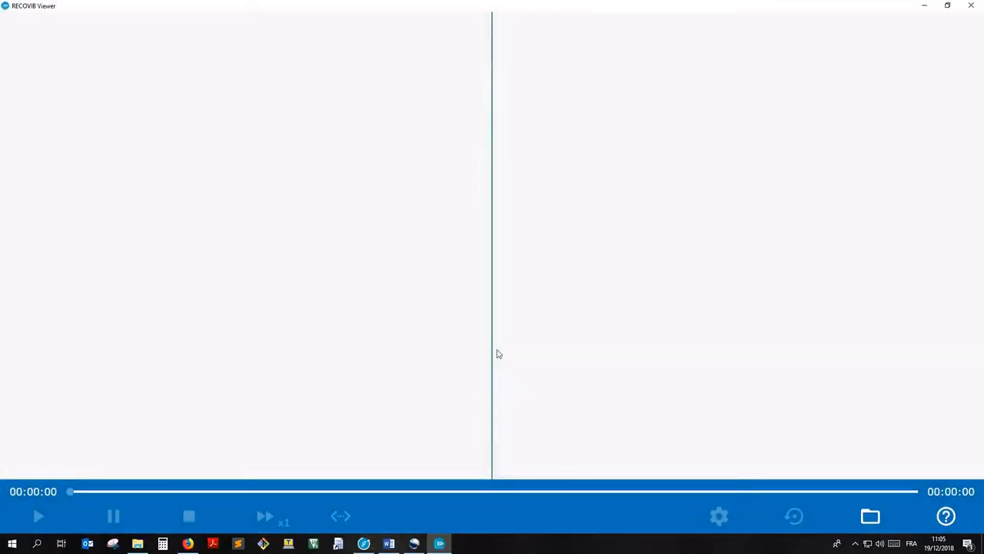
click(870, 516)
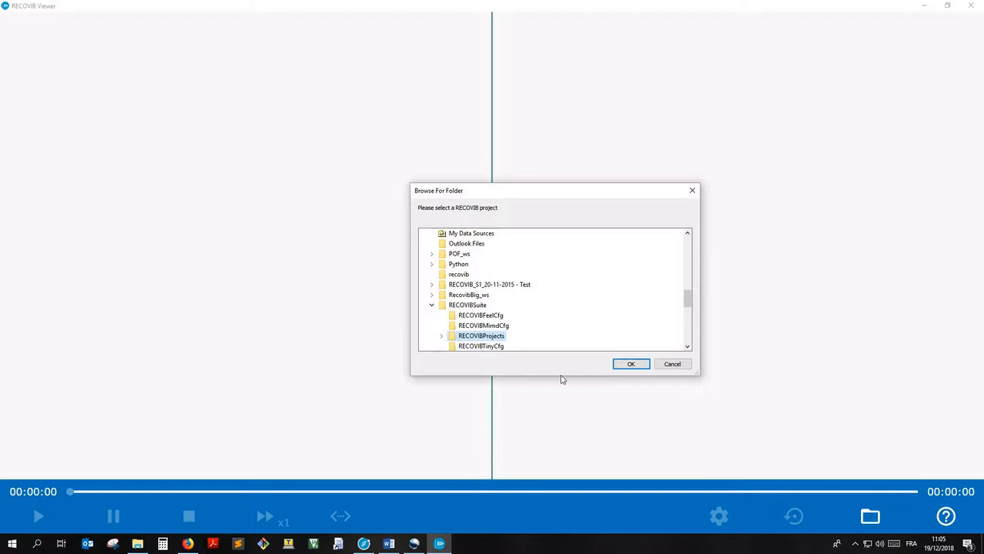
double_click(483, 337)
double_click(482, 326)
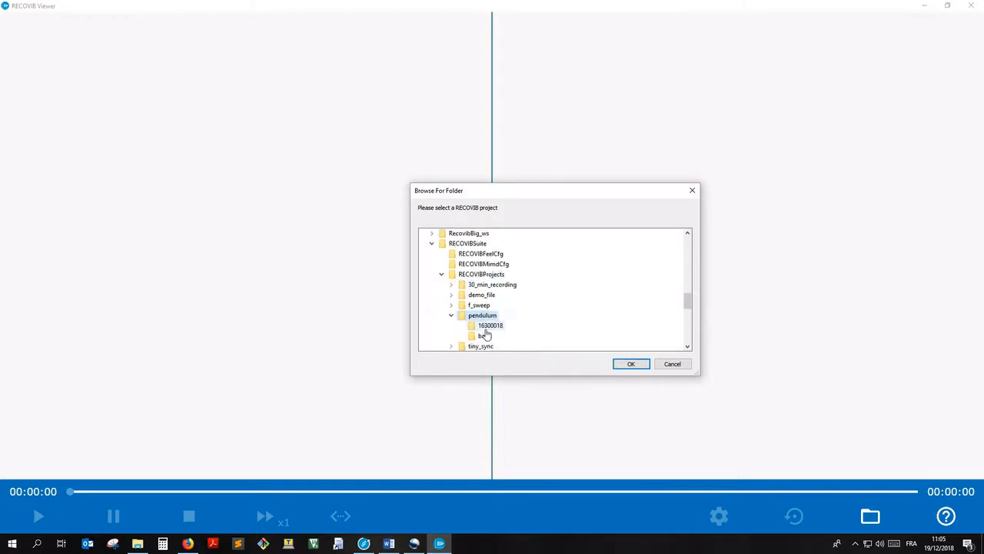
click(627, 366)
click(493, 311)
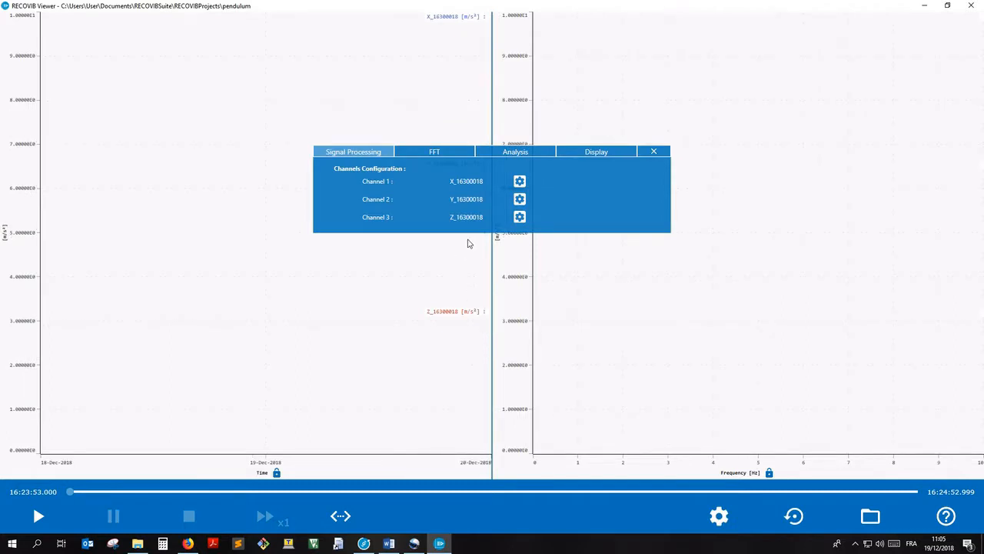
Step: In the display settings, hide the Y_16300018 and Z_16300018 axes, keeping only X_16300018 displayed
click(588, 150)
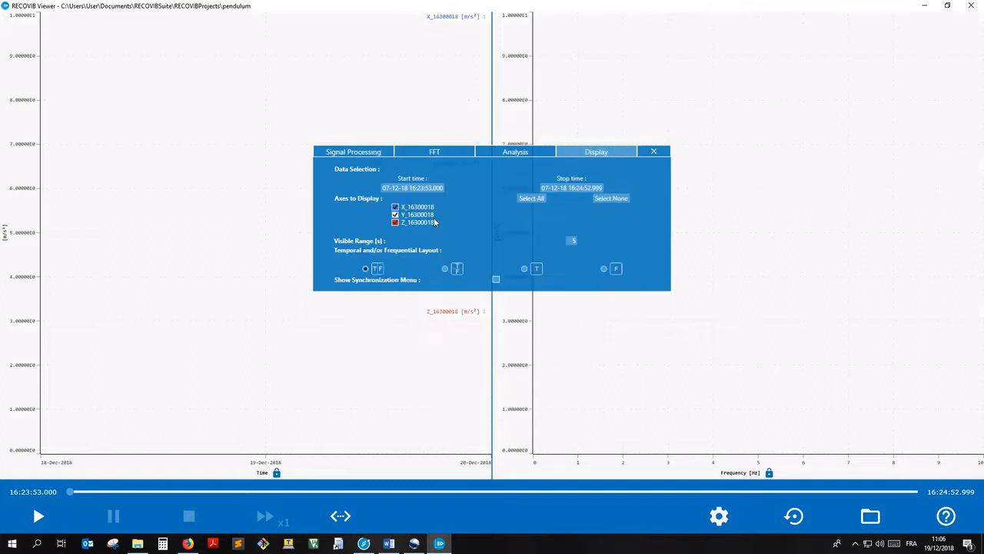
click(431, 216)
click(424, 223)
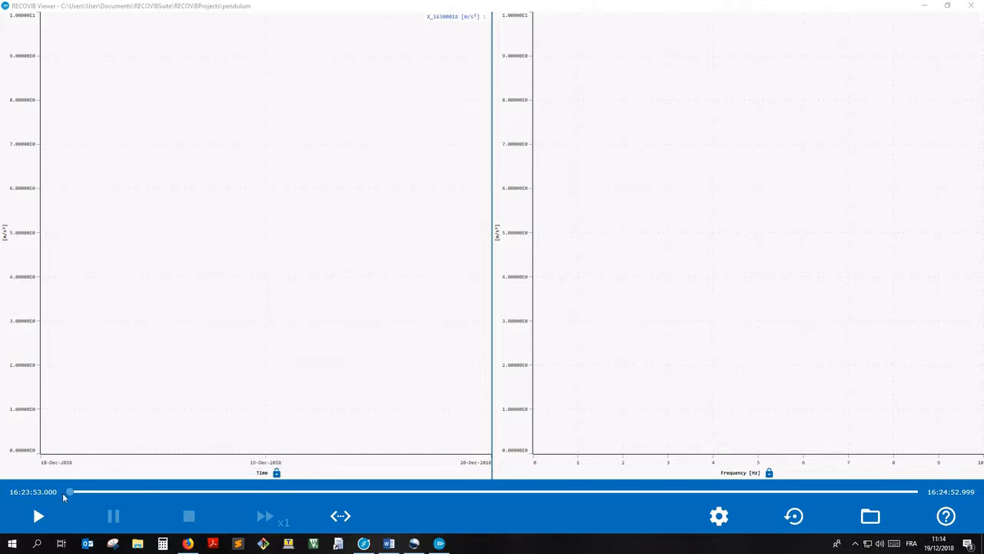
Step: Play the recording, narrow the frequency chart to about 0–19 Hz and move its peak label to the chart's middle
click(38, 516)
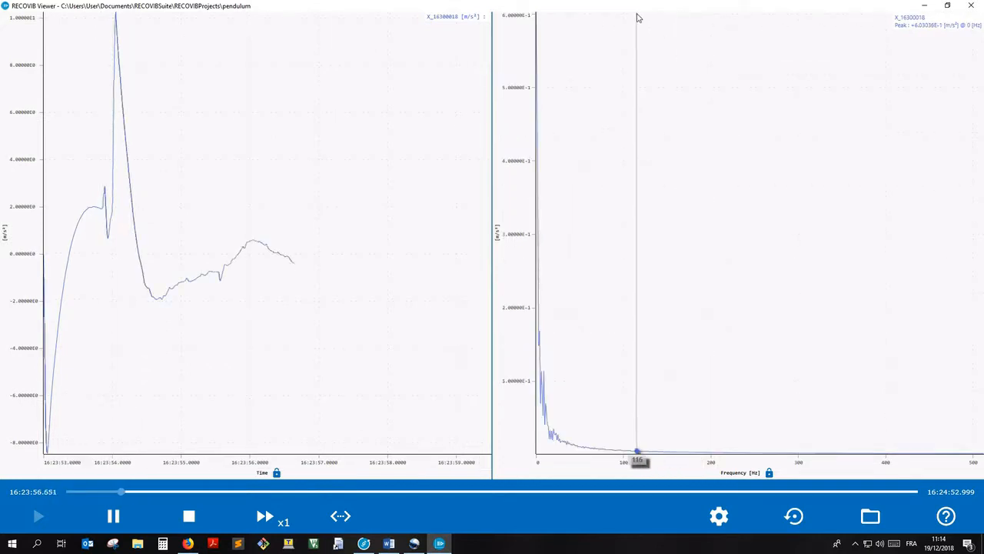
drag(637, 19, 512, 496)
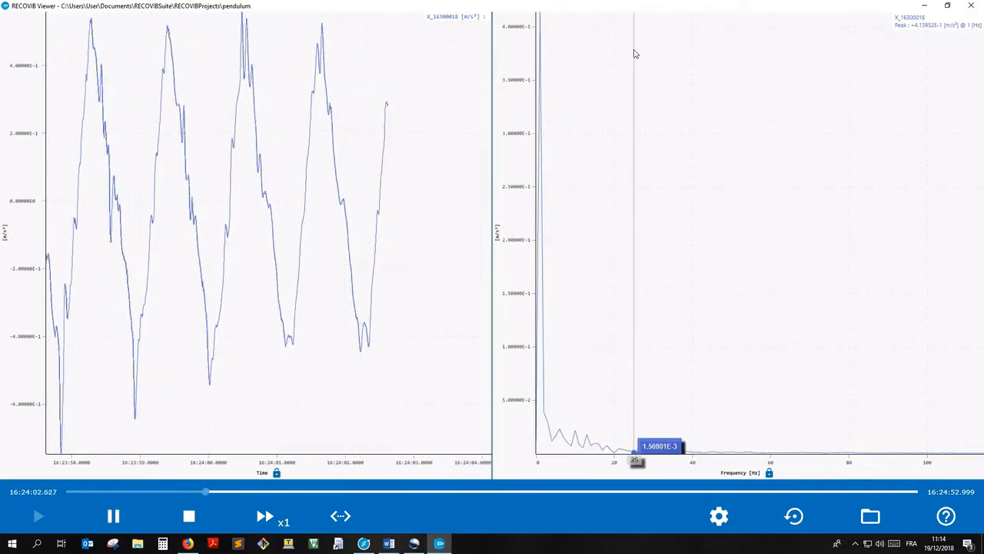
drag(612, 27, 487, 499)
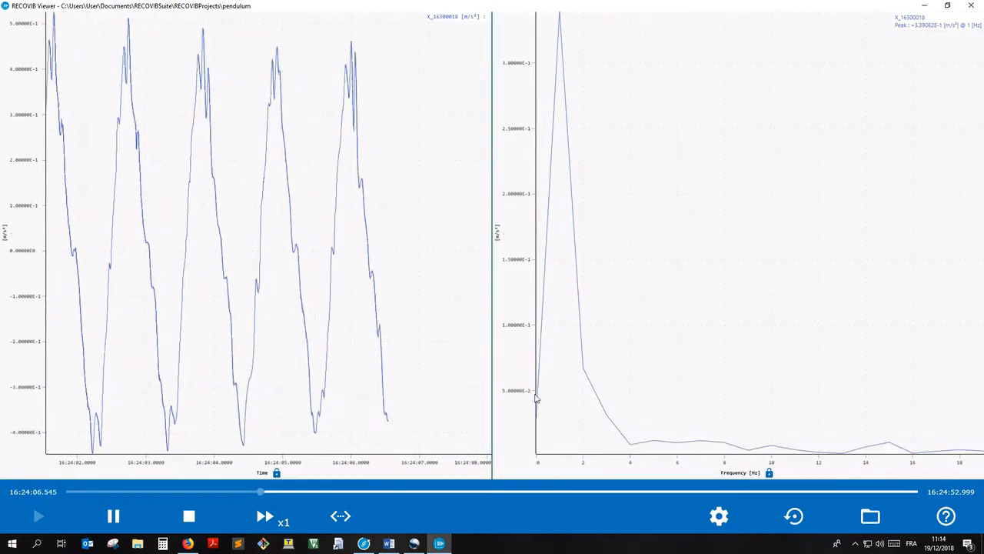
mouse_move(556, 386)
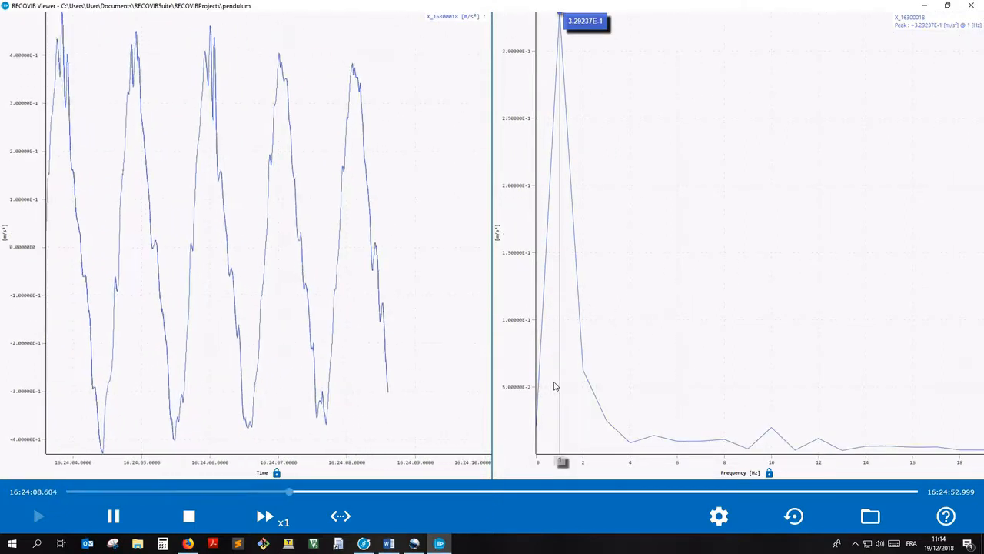
drag(930, 25, 680, 230)
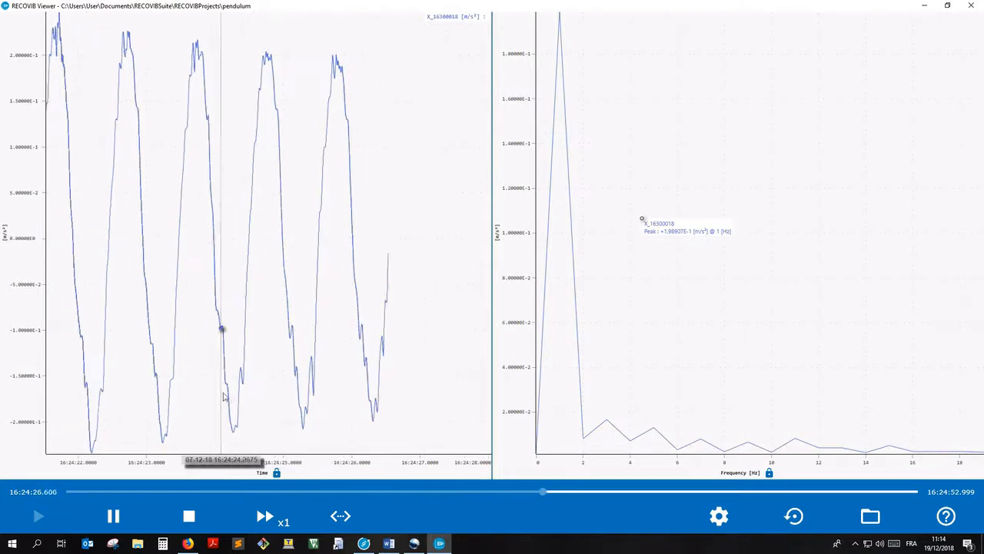
Step: Stop playback and compute the FFT on the time chart's range from about 16:24:06 to 16:24:21
click(192, 520)
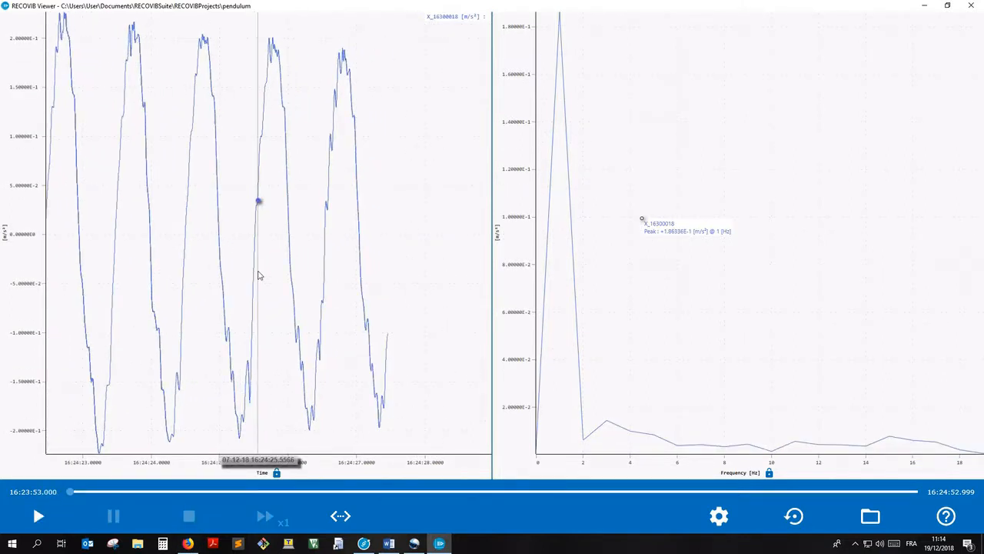
scroll(259, 274, down, 5)
drag(220, 226, 410, 285)
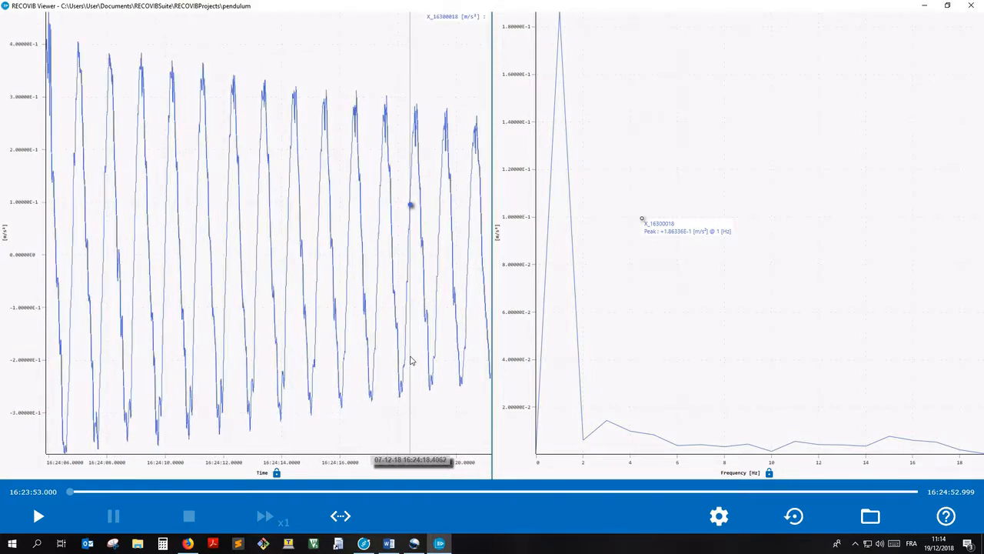
right_click(240, 231)
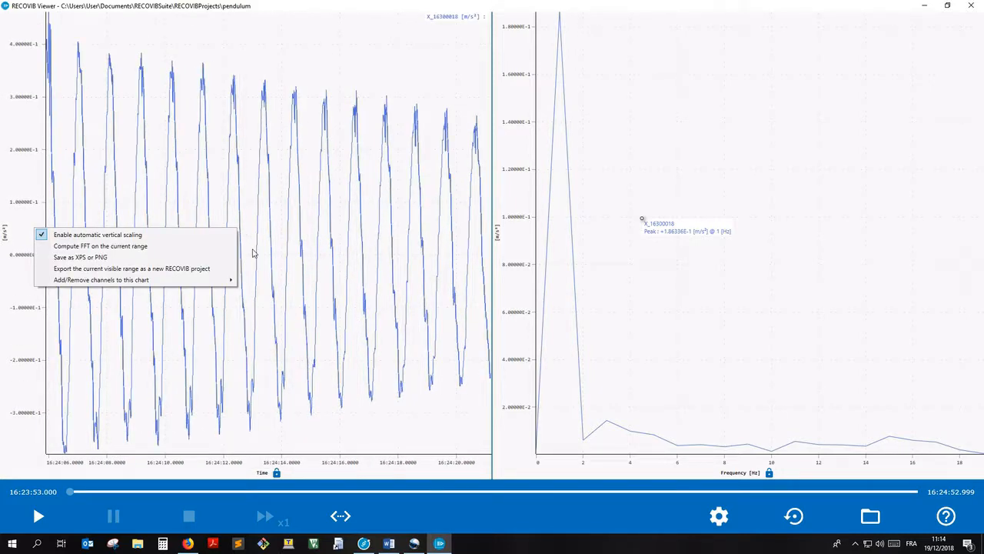
click(174, 247)
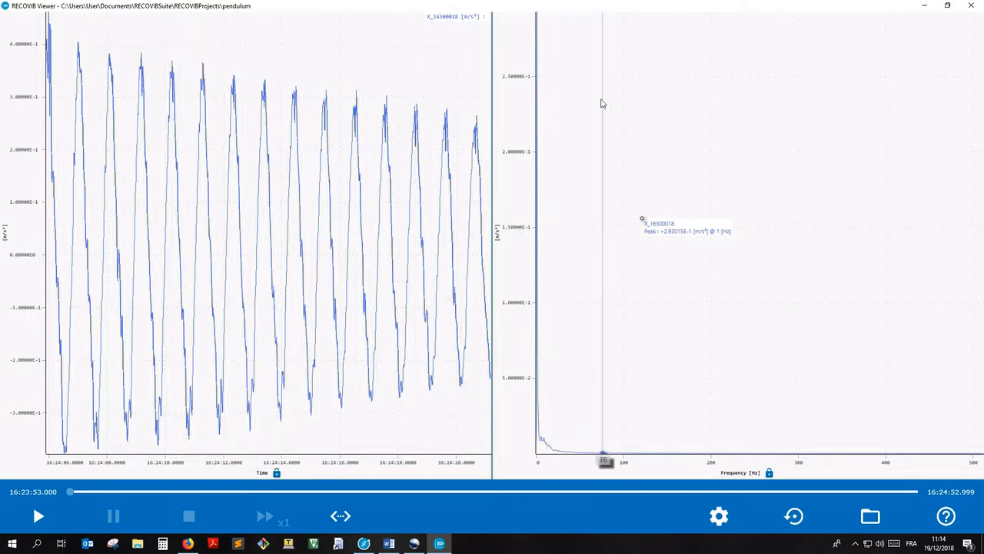
Step: Narrow the recomputed spectrum to about 0–32 Hz and inspect its main peak
drag(677, 18, 470, 481)
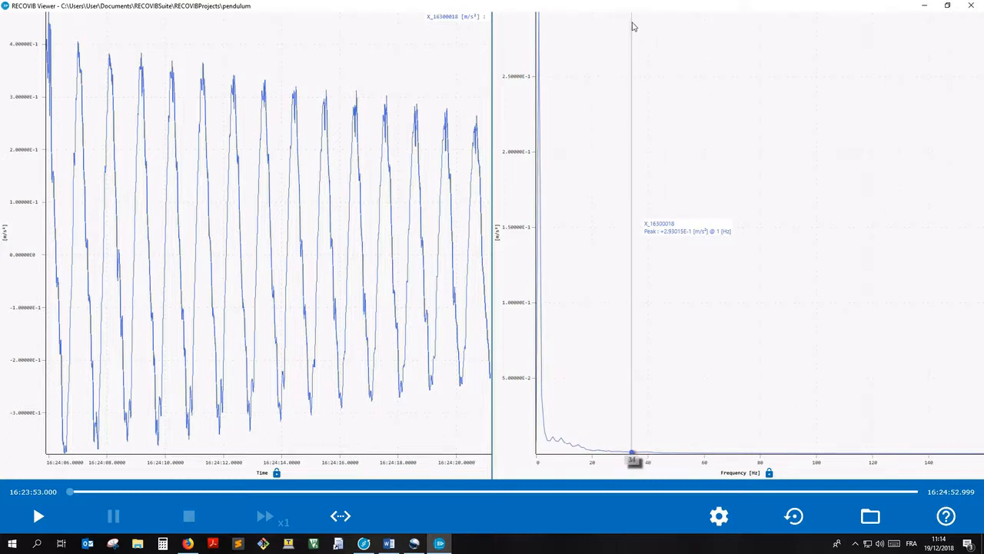
drag(627, 20, 469, 514)
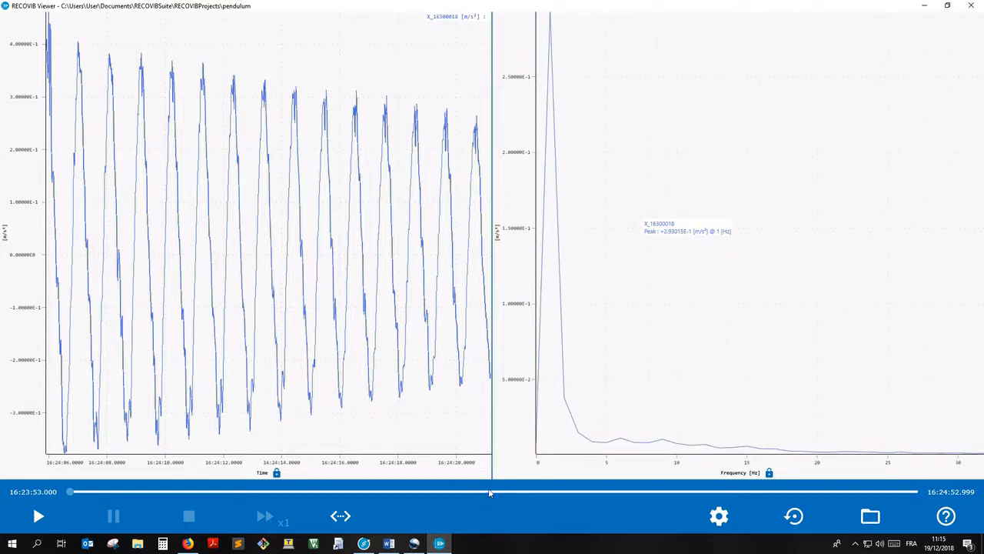
mouse_move(557, 438)
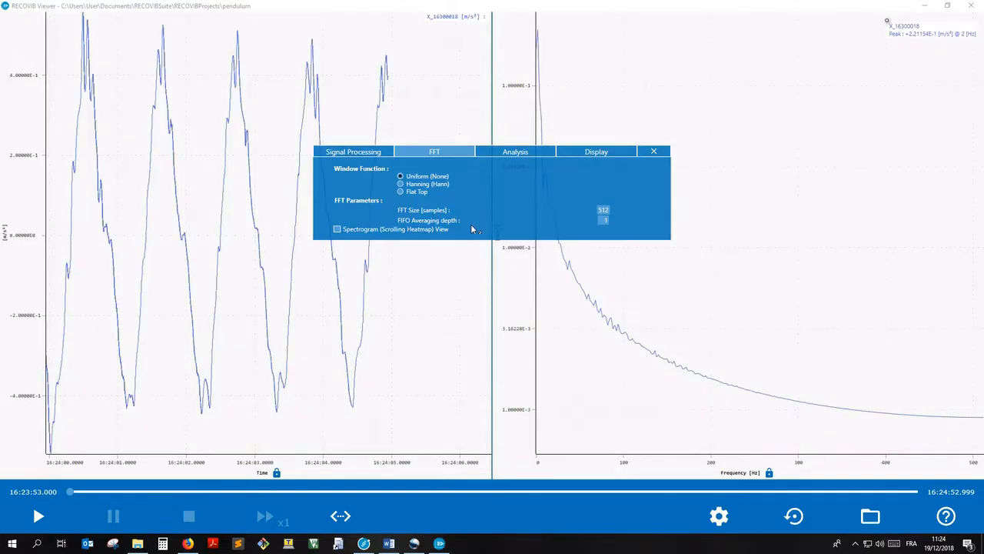
Step: During playback, set the FFT size to 4096 samples and the FIFO averaging depth to 25, and stop the playback
mouse_move(472, 225)
mouse_move(437, 211)
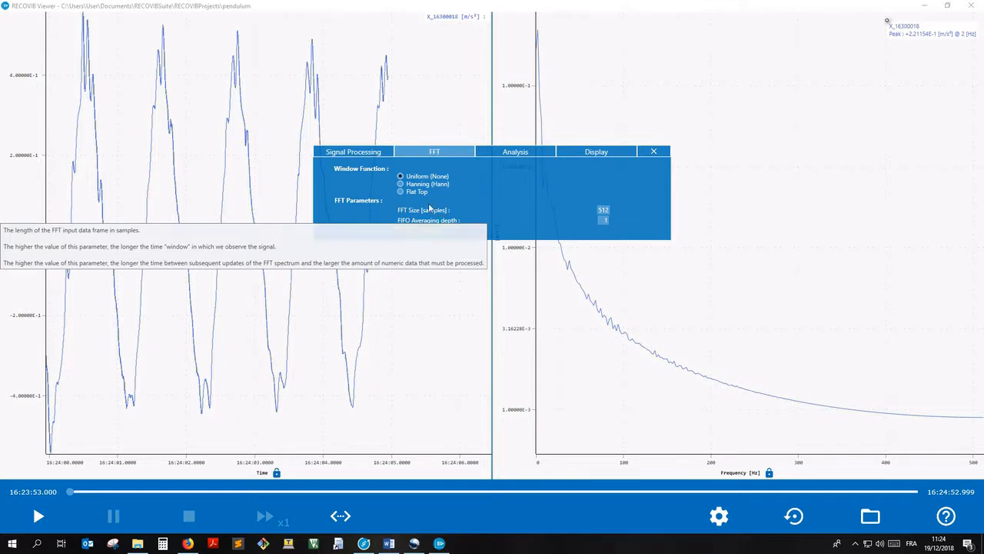
mouse_move(366, 175)
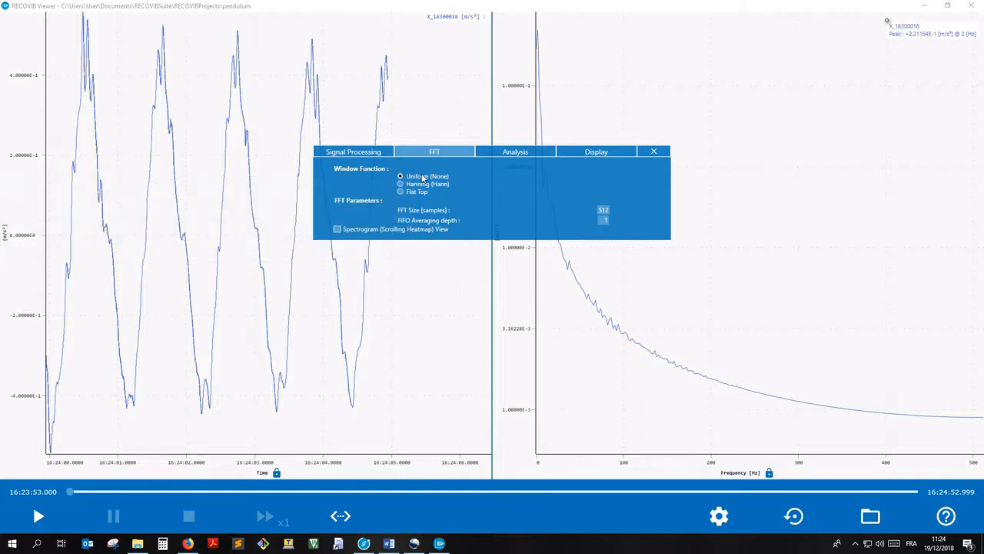
mouse_move(416, 215)
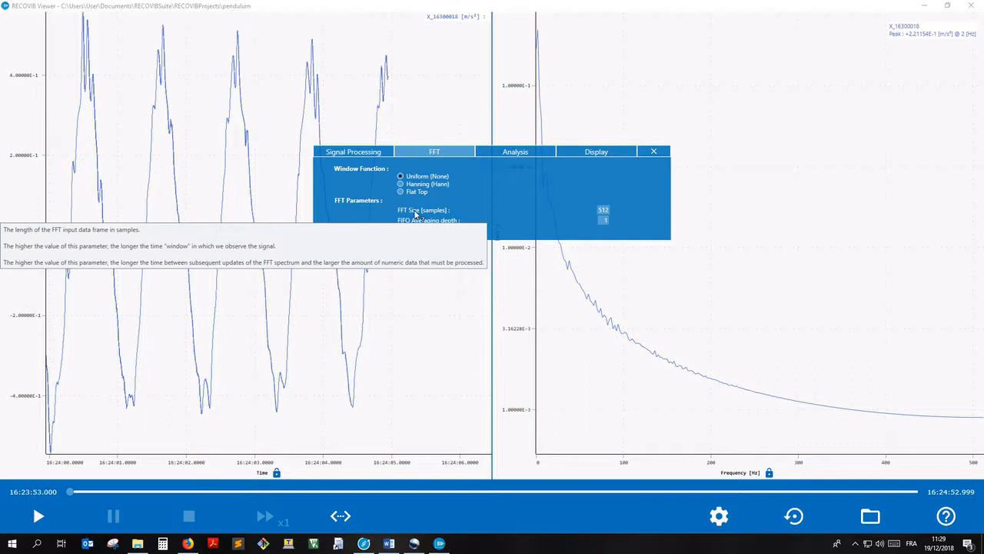
click(38, 515)
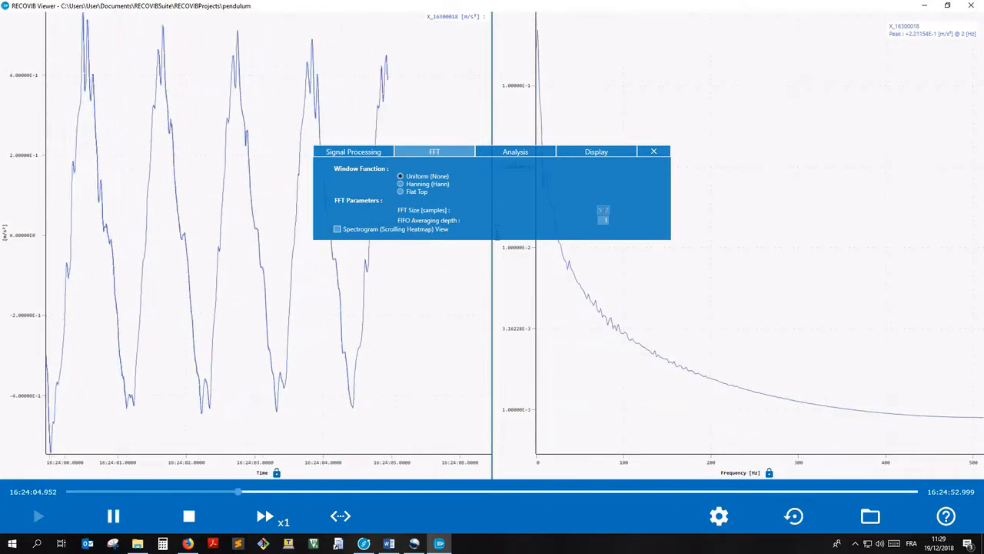
text(4096)
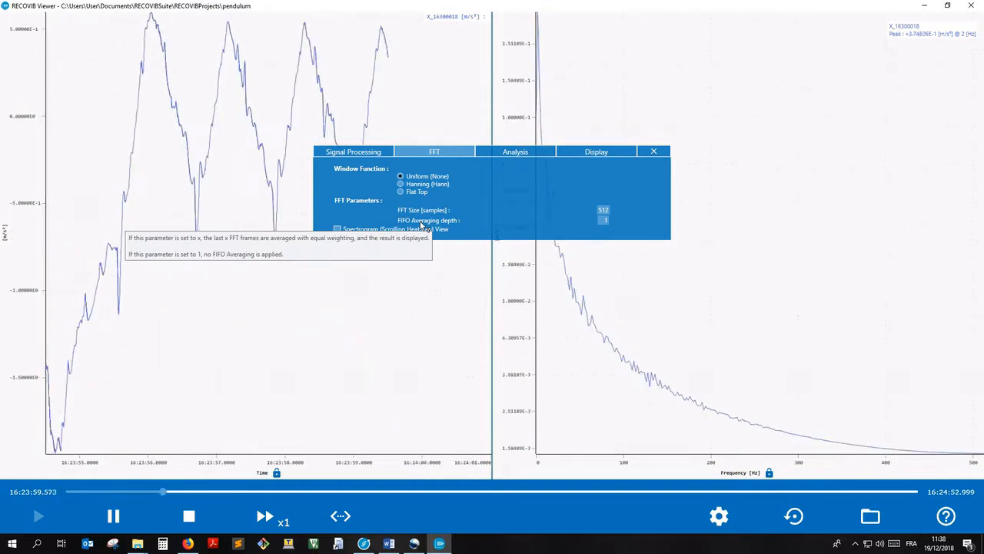
text(25)
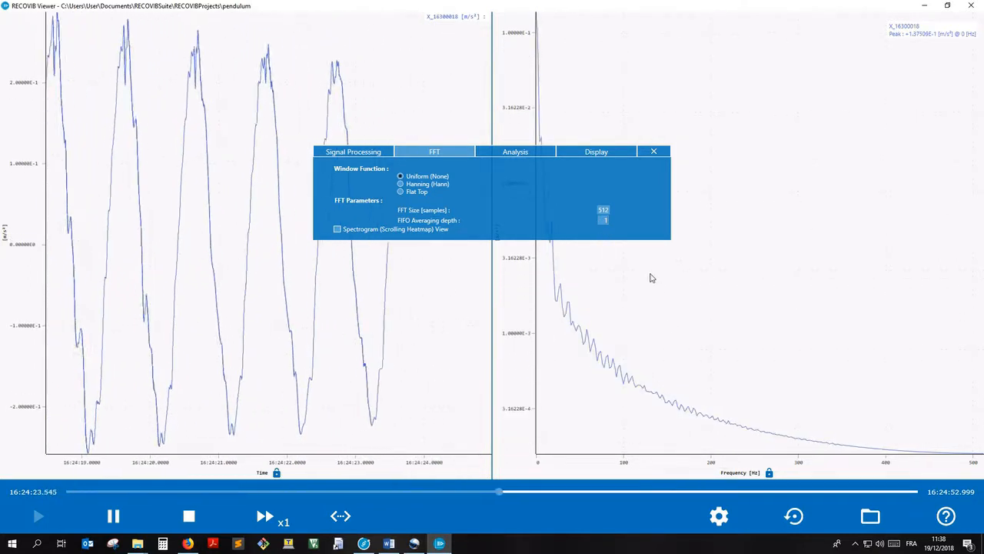
click(188, 515)
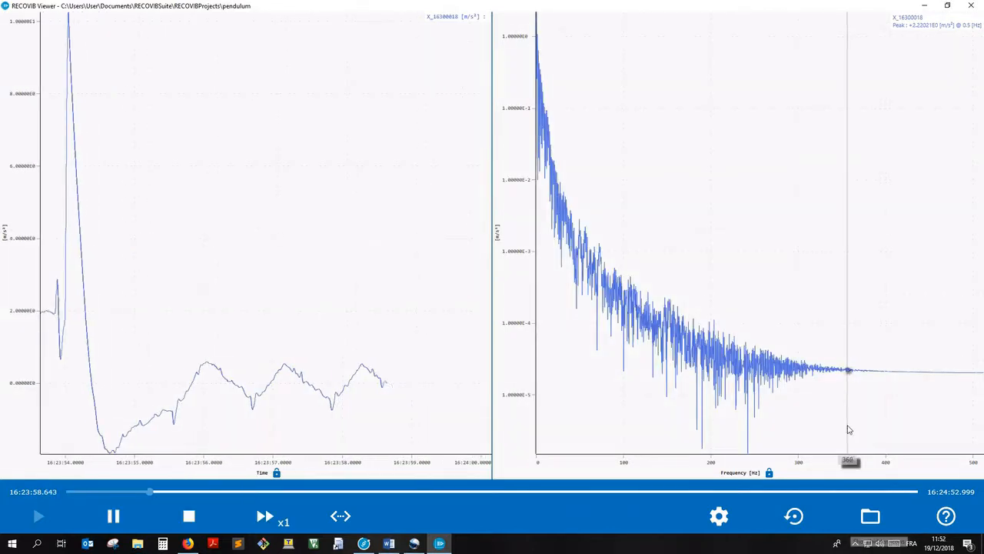
Step: Disable the logarithmic Y axis on the frequency chart during playback, and enable it again
mouse_move(855, 407)
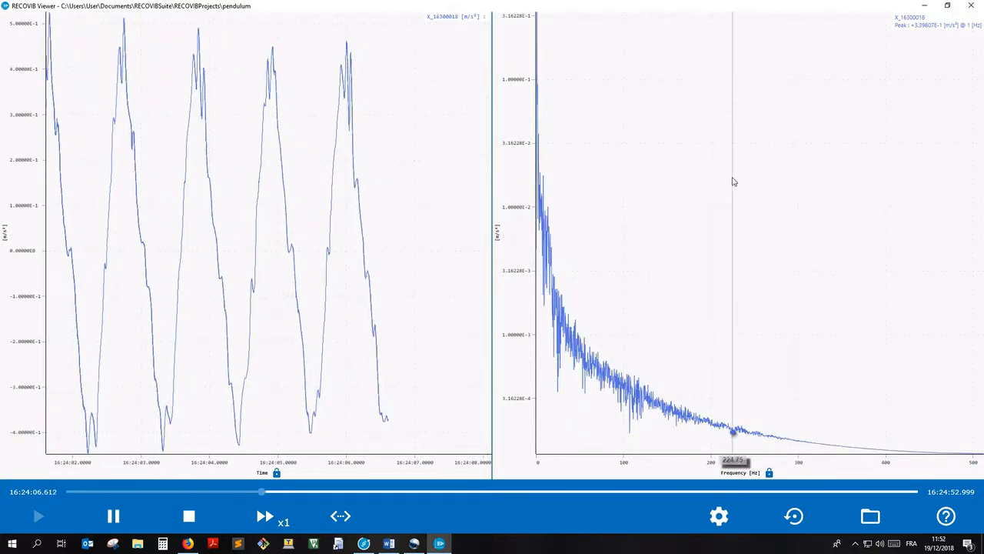
right_click(731, 180)
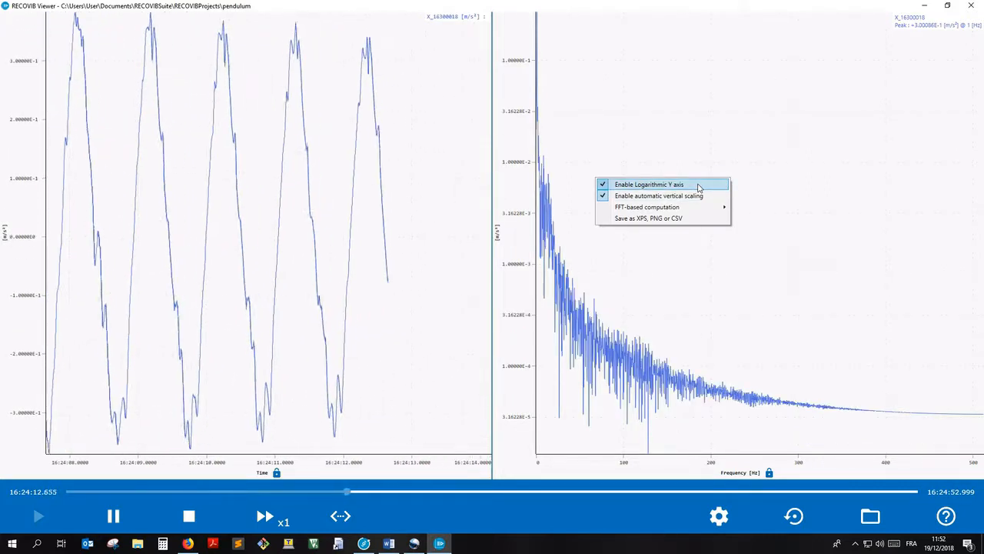
click(698, 187)
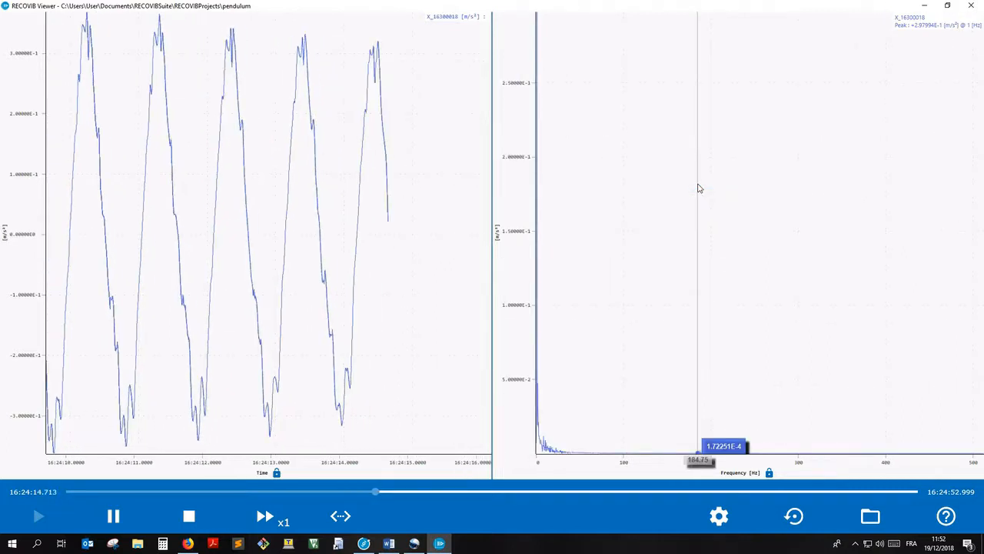
right_click(698, 187)
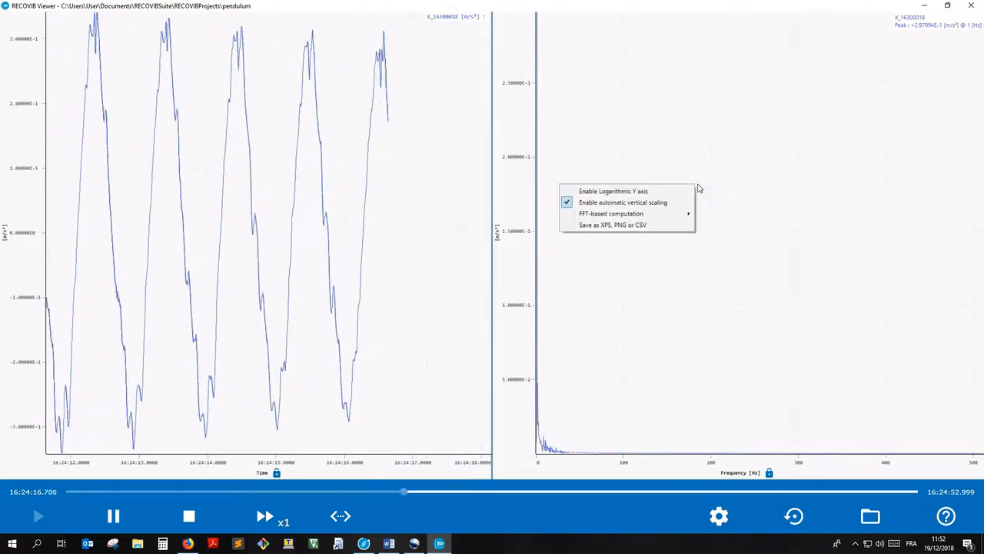
click(688, 192)
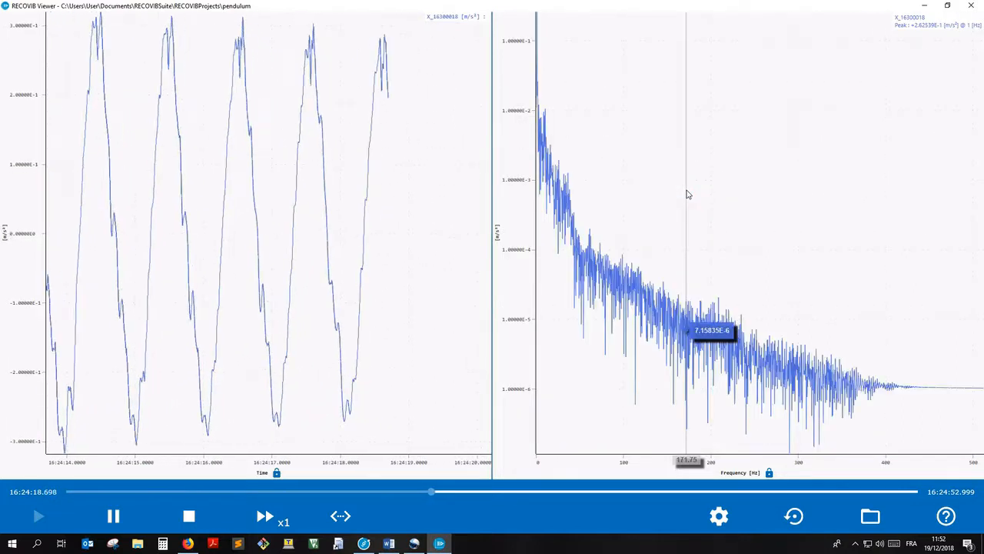
Step: Pause the playback and save the frequency chart to the Desktop as F_CAPTURE.csv in CSV format
right_click(688, 194)
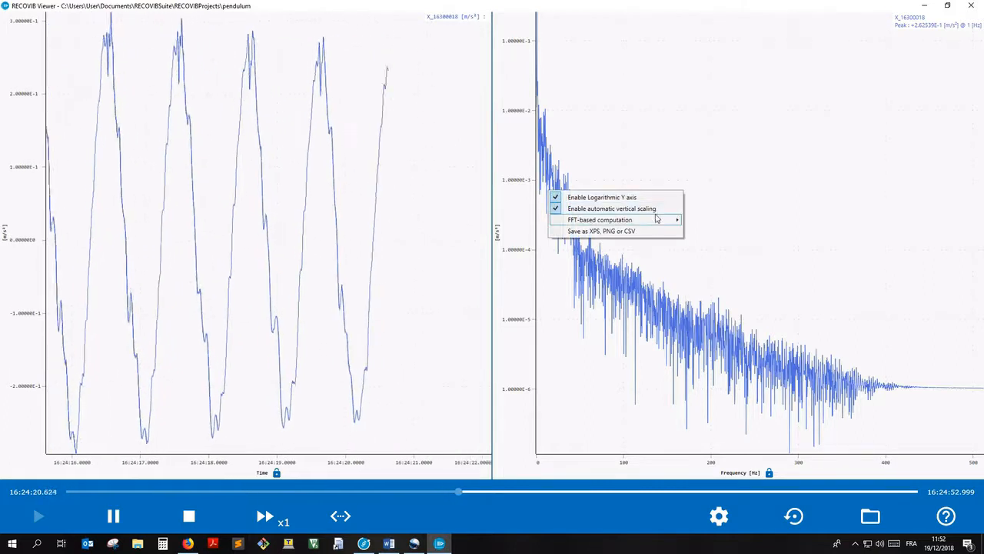
mouse_move(652, 223)
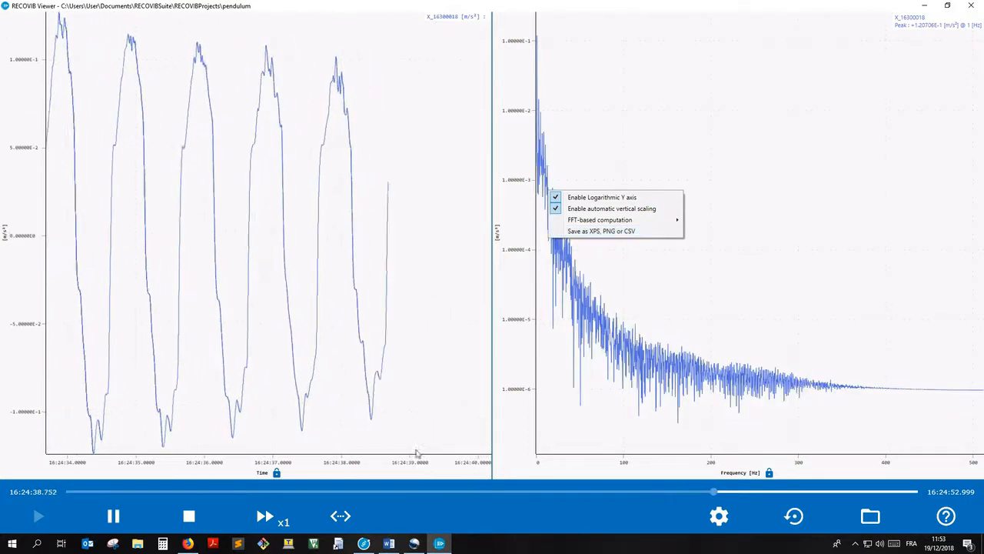
click(113, 516)
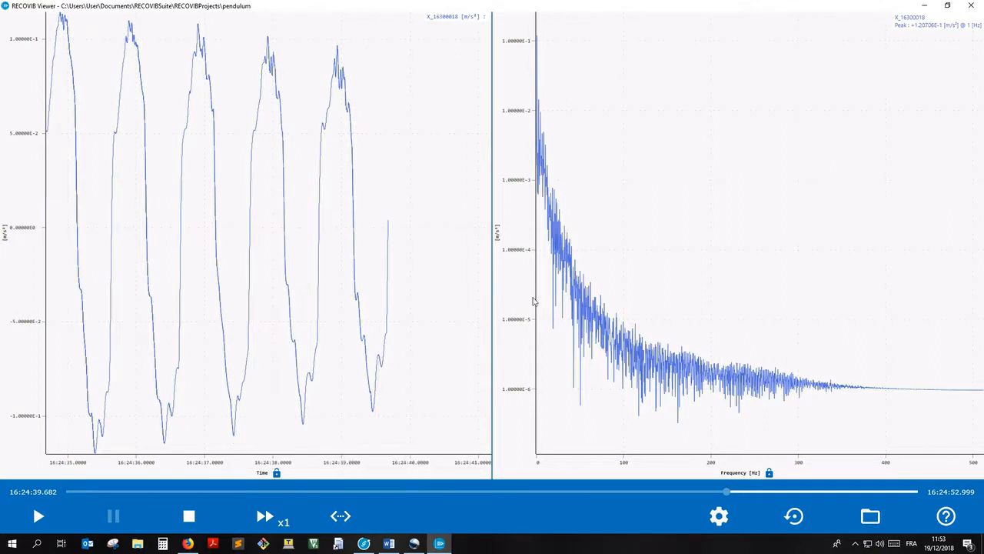
right_click(618, 260)
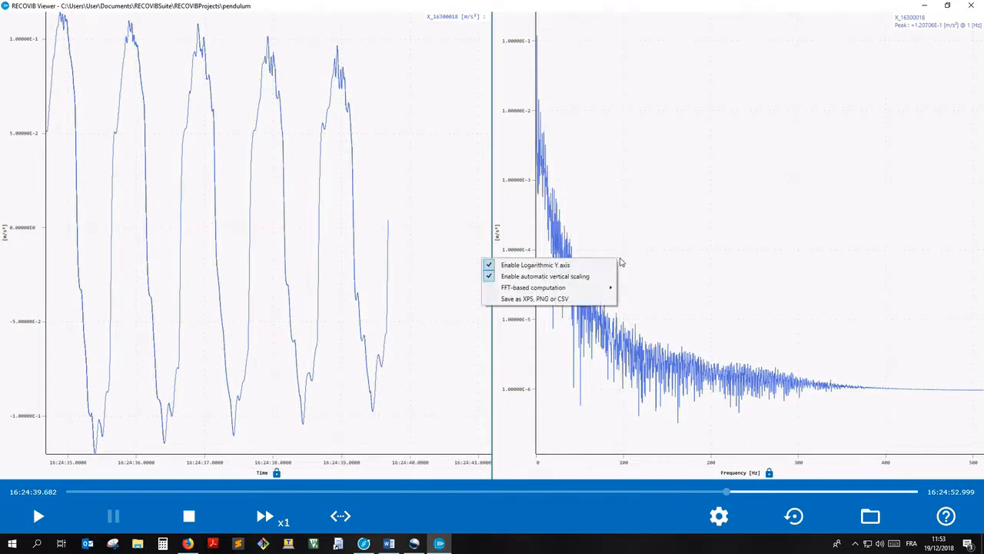
click(580, 300)
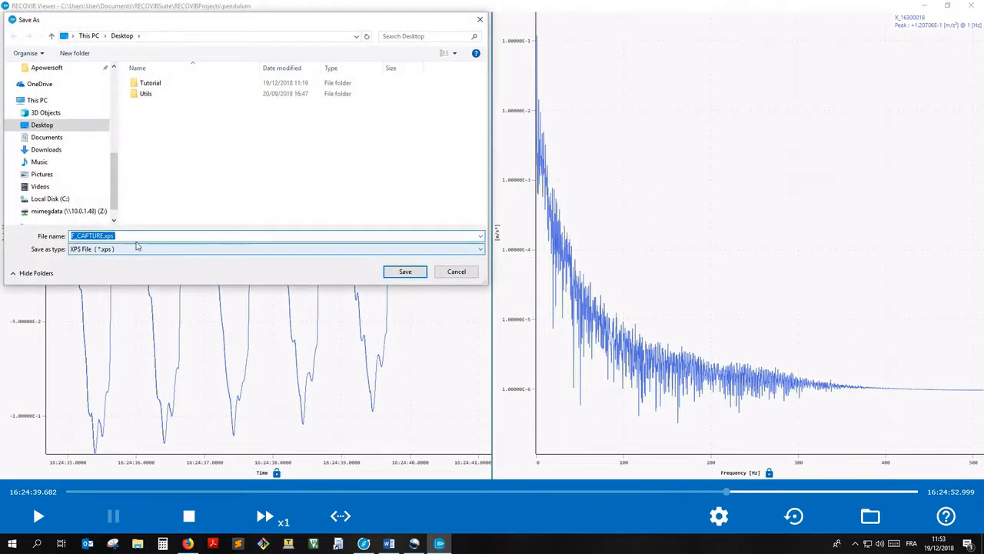
click(123, 236)
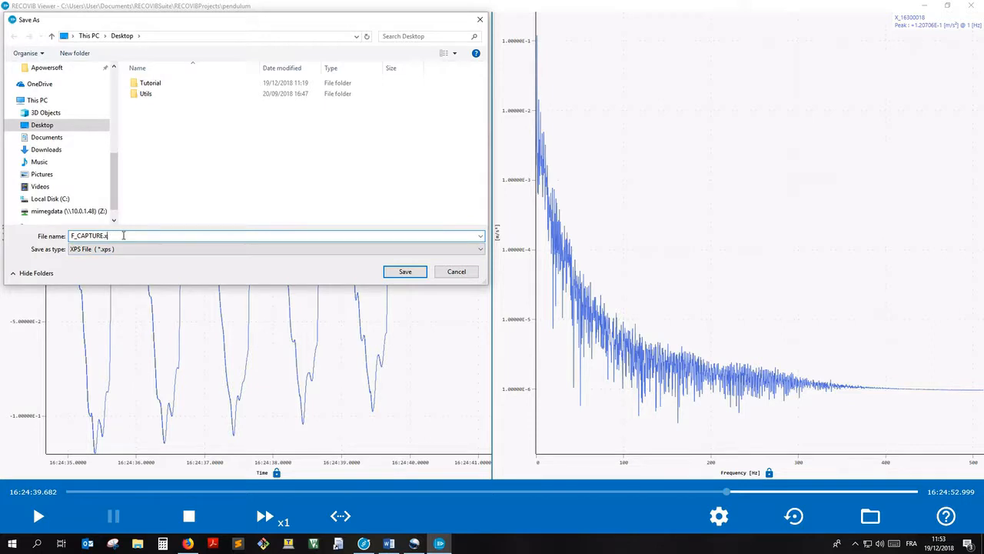
click(114, 248)
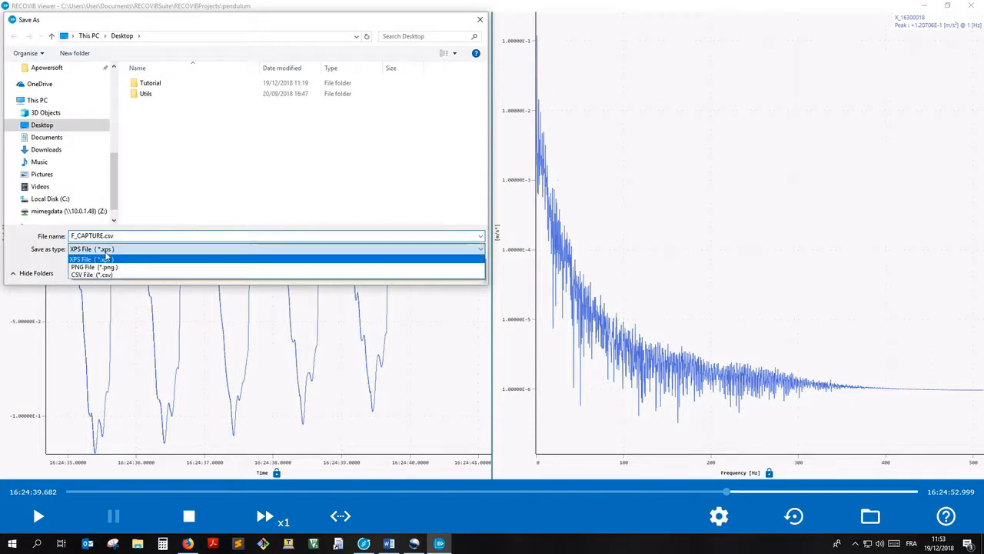
click(334, 274)
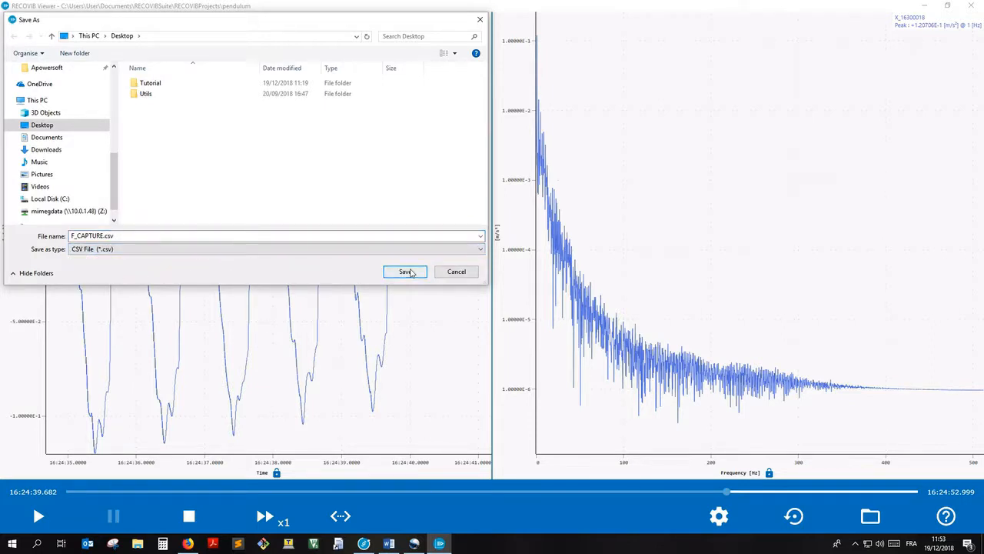
click(407, 272)
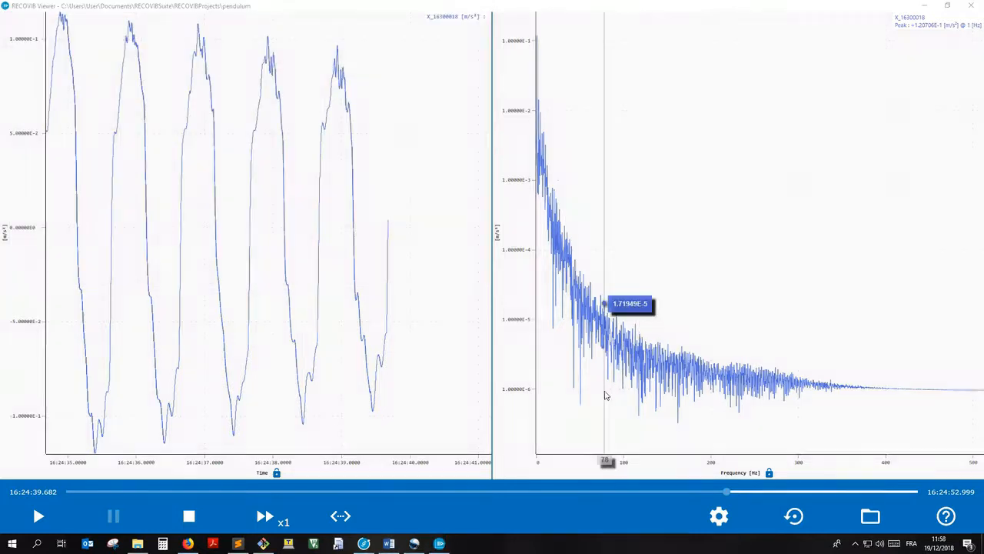
Step: Open the exported F_CAPTURE.csv from the Desktop in Sublime Text and examine its frequency and acceleration columns
click(137, 542)
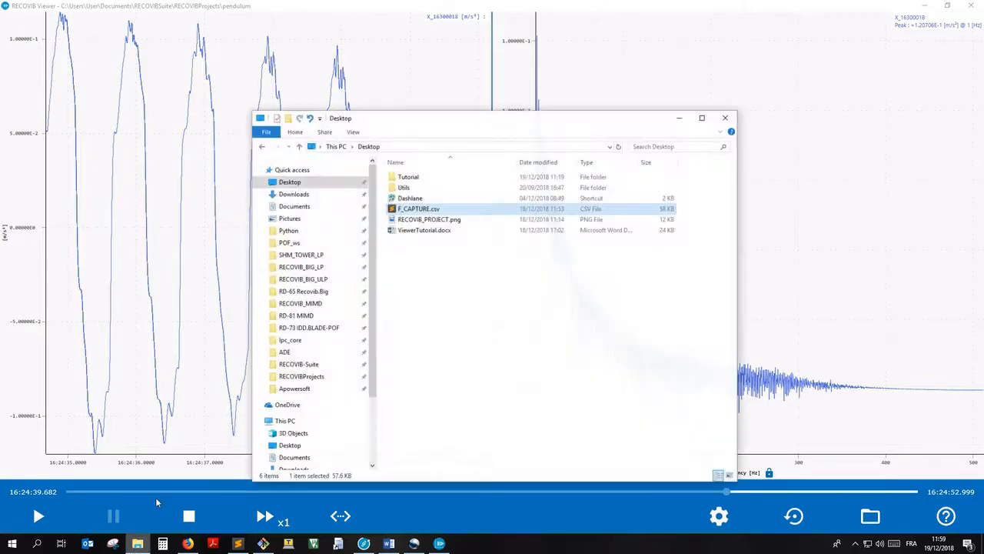
double_click(410, 203)
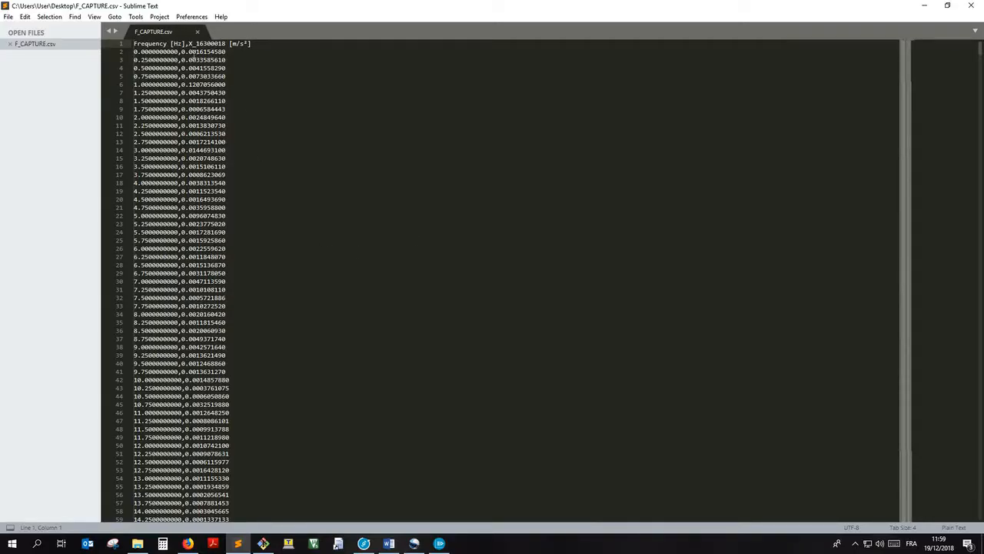
drag(134, 44, 205, 388)
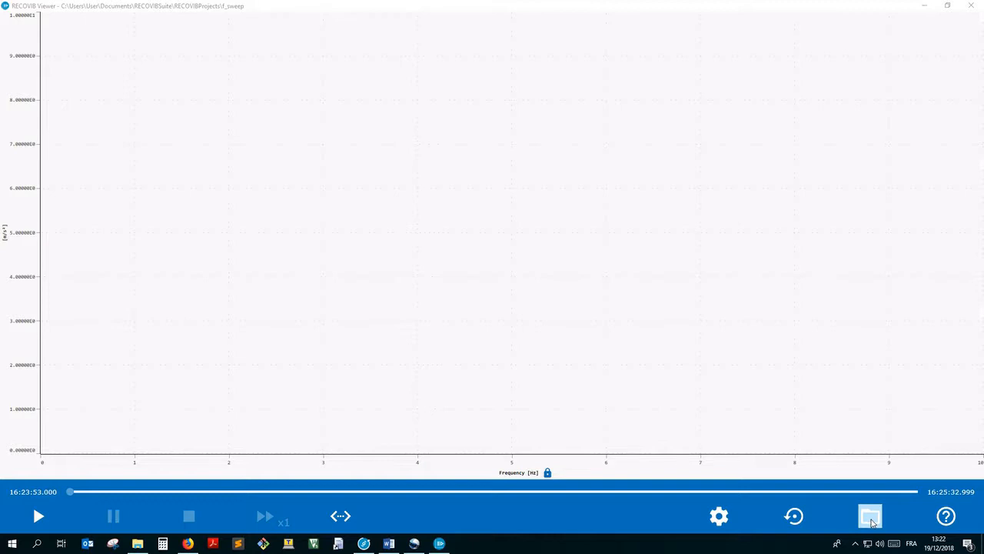
Step: In RECOVIB Viewer, load the f_sweep project from the RECOVIBProjects folder inside RECOVIBSuite
click(870, 517)
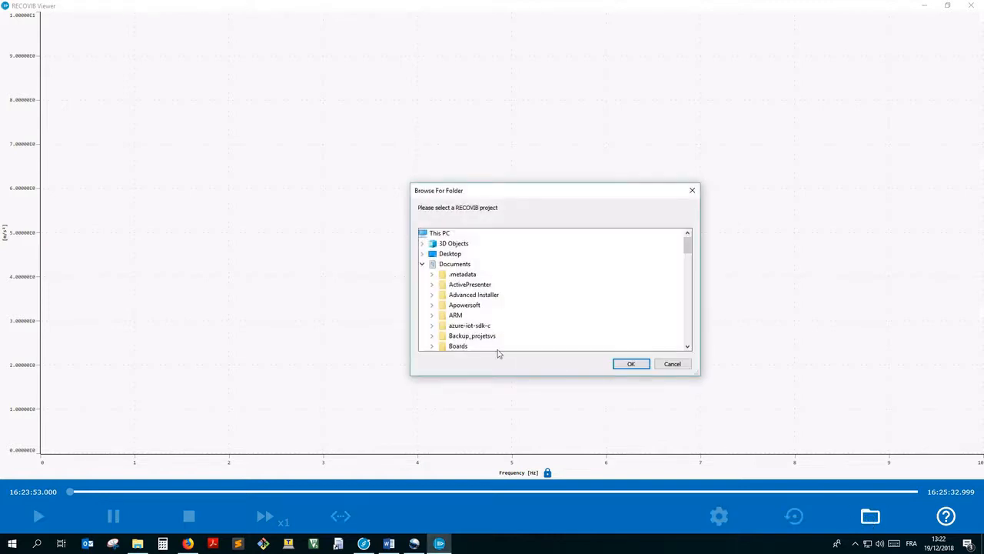
scroll(496, 338, down, 10)
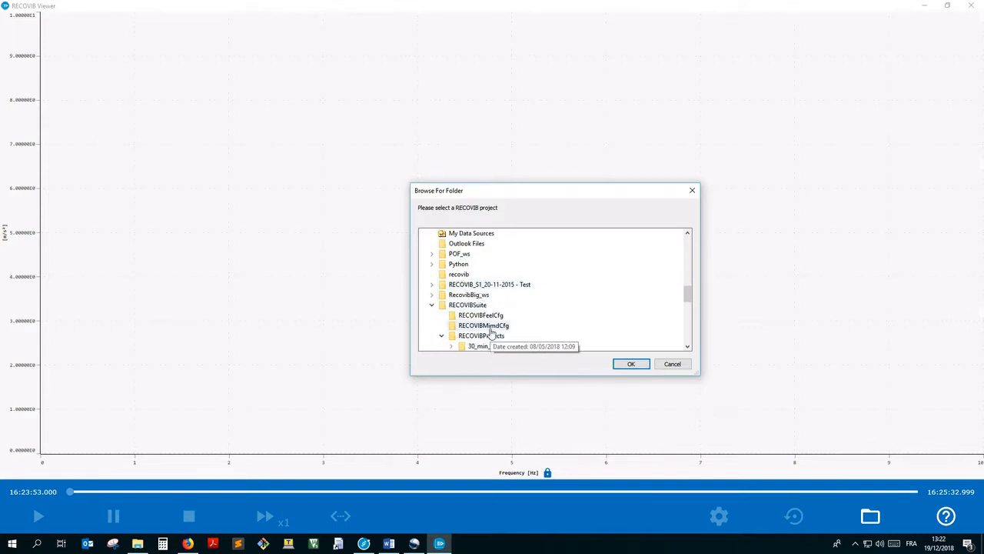
scroll(492, 332, down, 1)
double_click(480, 336)
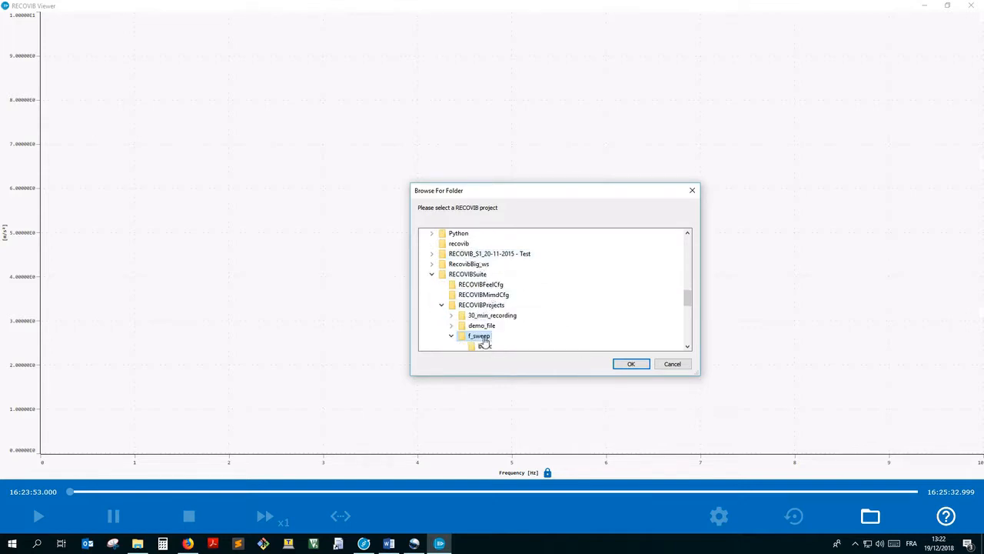
click(621, 364)
click(486, 311)
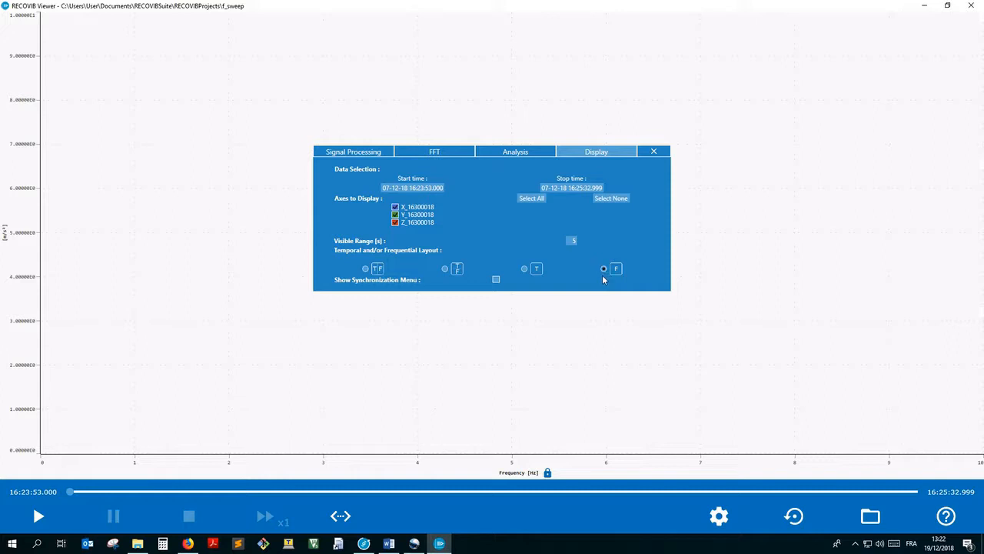
Step: Enable the spectrogram (scrolling heatmap) view in the FFT settings and show only its selected channel
click(431, 153)
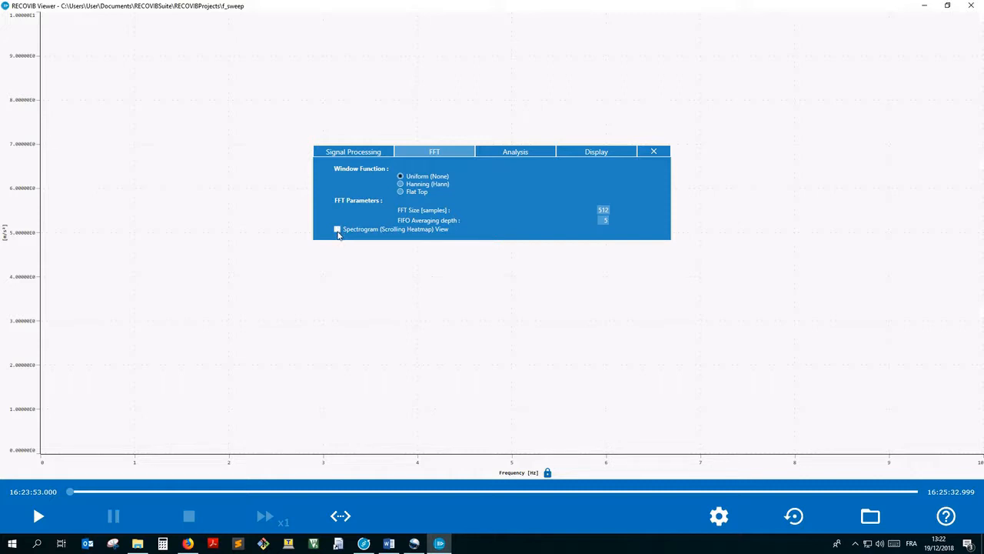
click(337, 229)
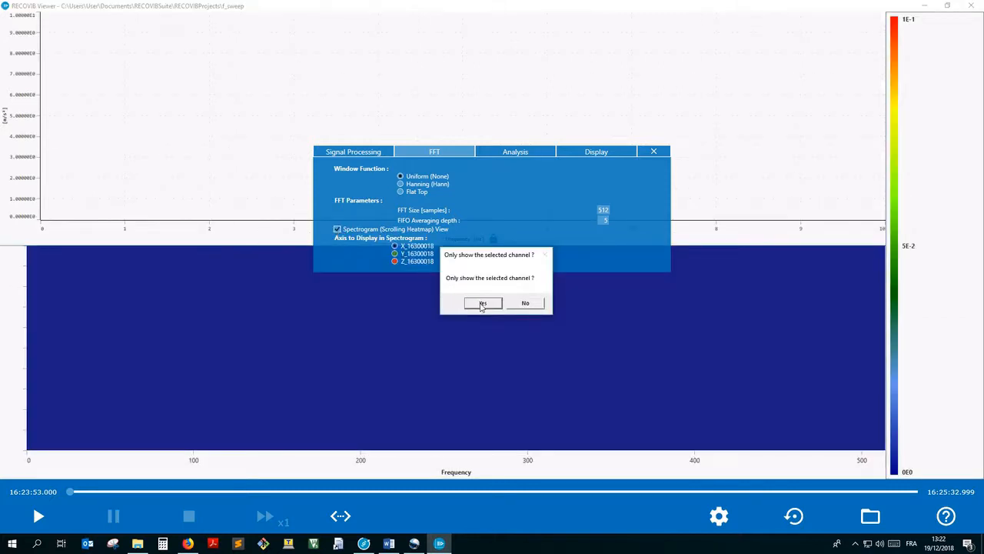
click(482, 303)
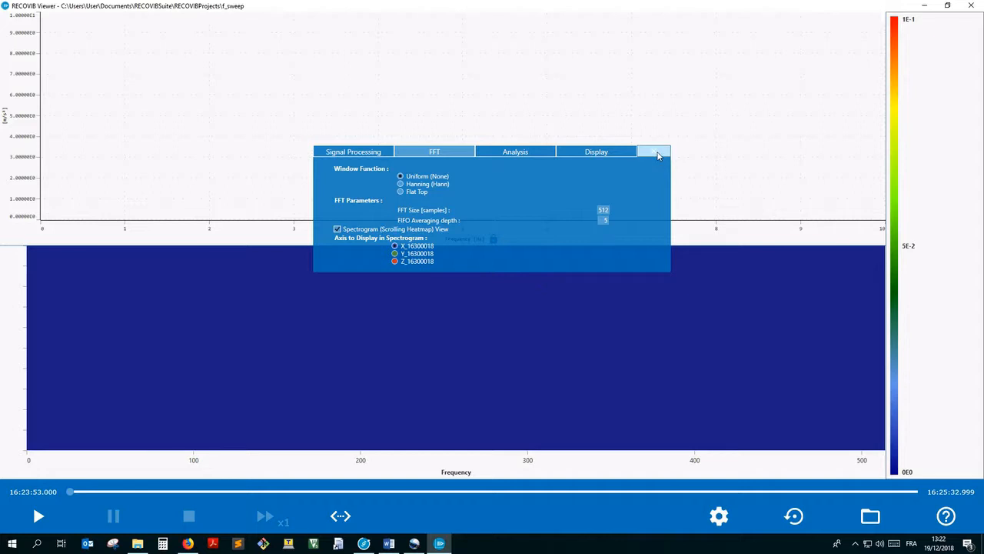
click(654, 152)
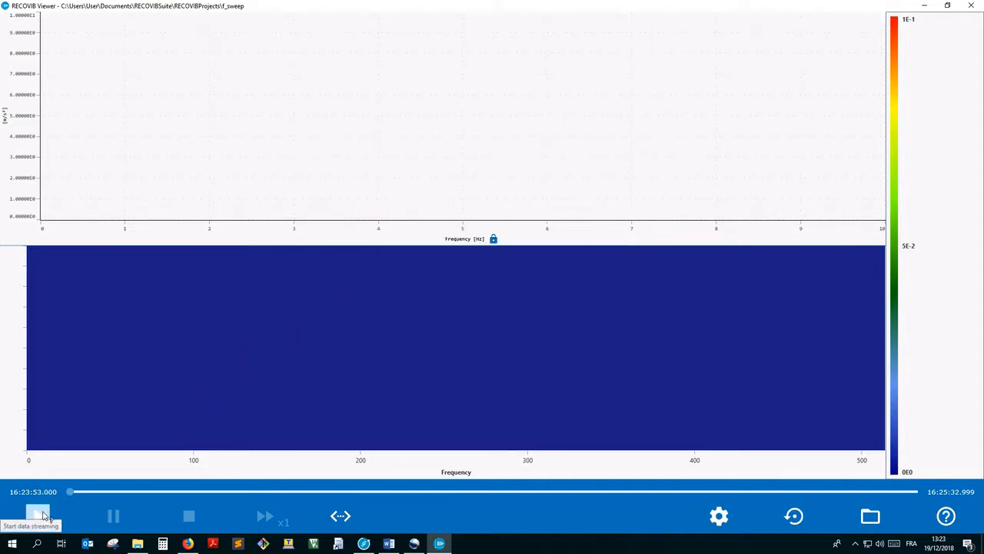
Step: Start playing the f_sweep recording and raise the playback speed in steps, past x4
click(38, 515)
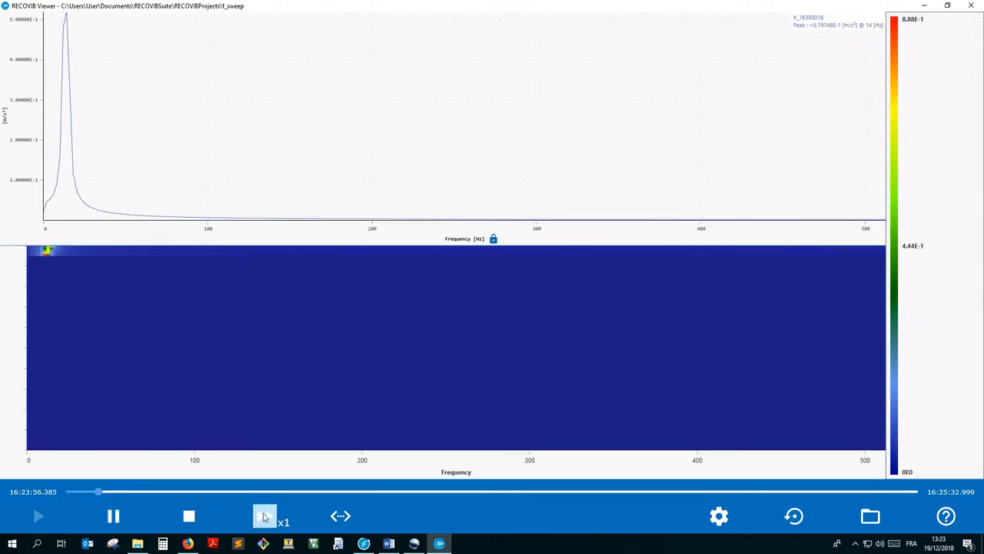
click(264, 517)
click(264, 517)
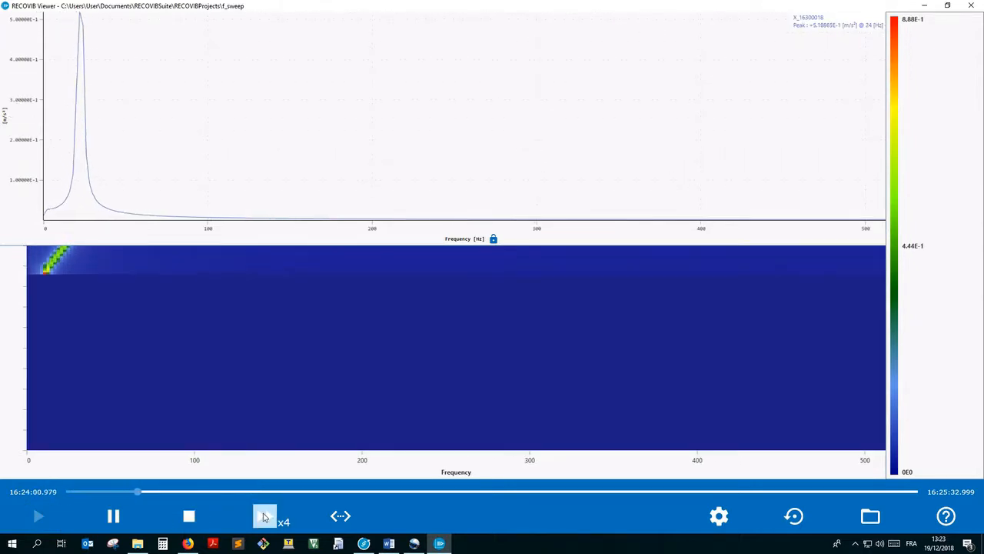
click(264, 517)
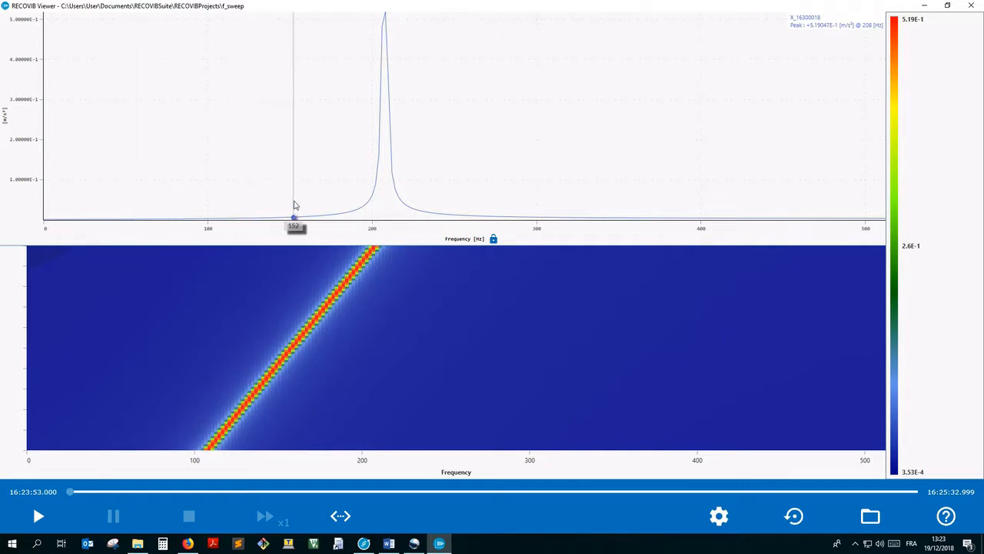
Step: Zoom the sweep spectrum and its spectrogram to about 113–244 Hz, and further to about 200–219 Hz around the peak
mouse_move(295, 206)
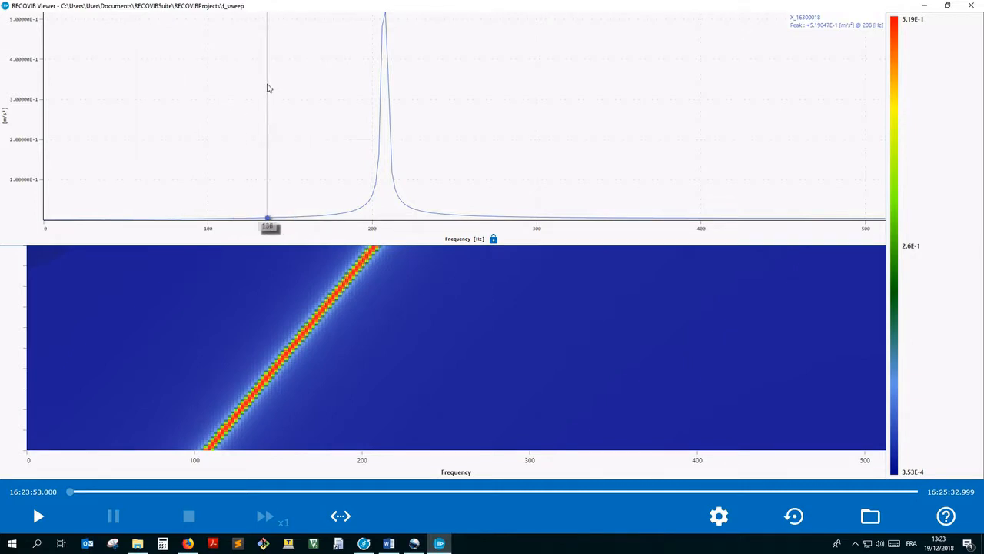
mouse_move(267, 88)
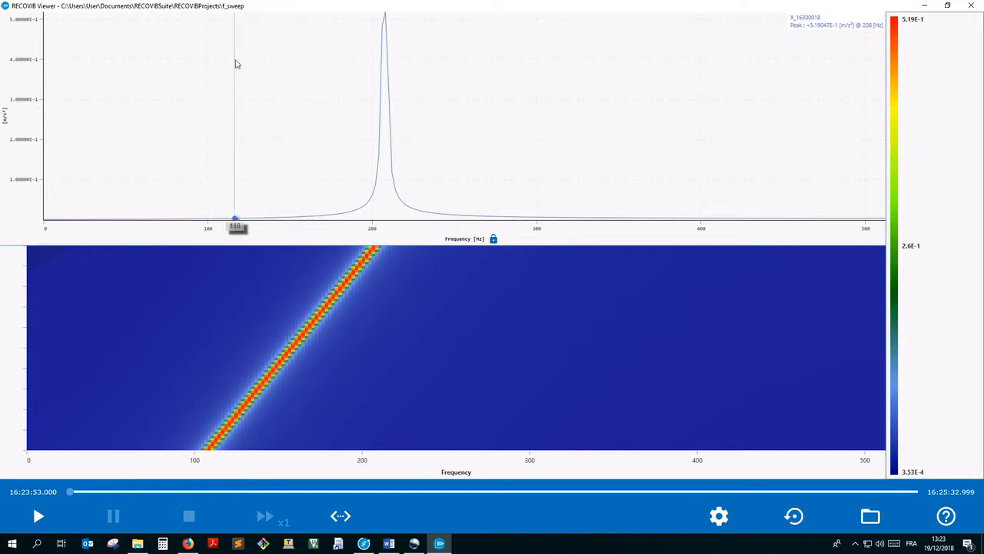
drag(228, 51, 446, 219)
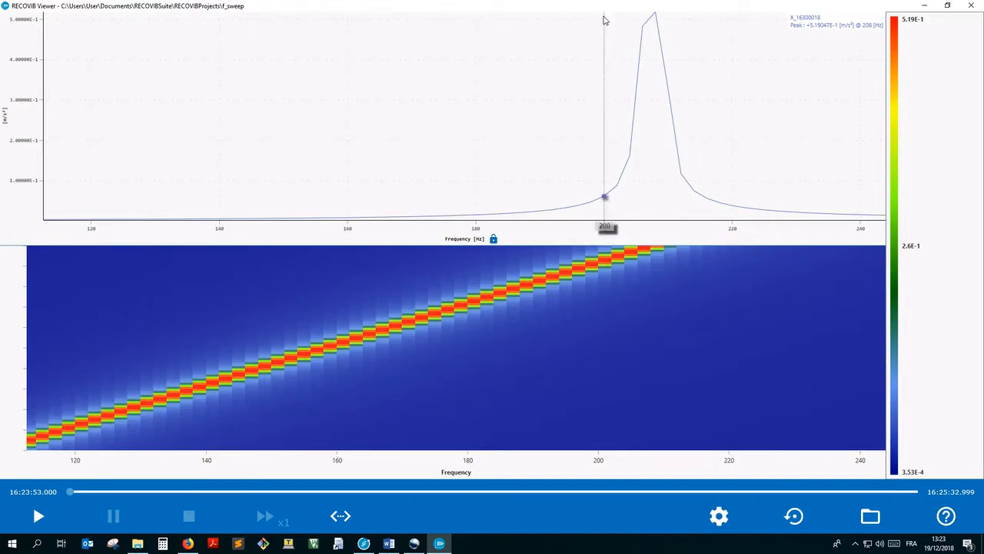
drag(604, 21, 729, 222)
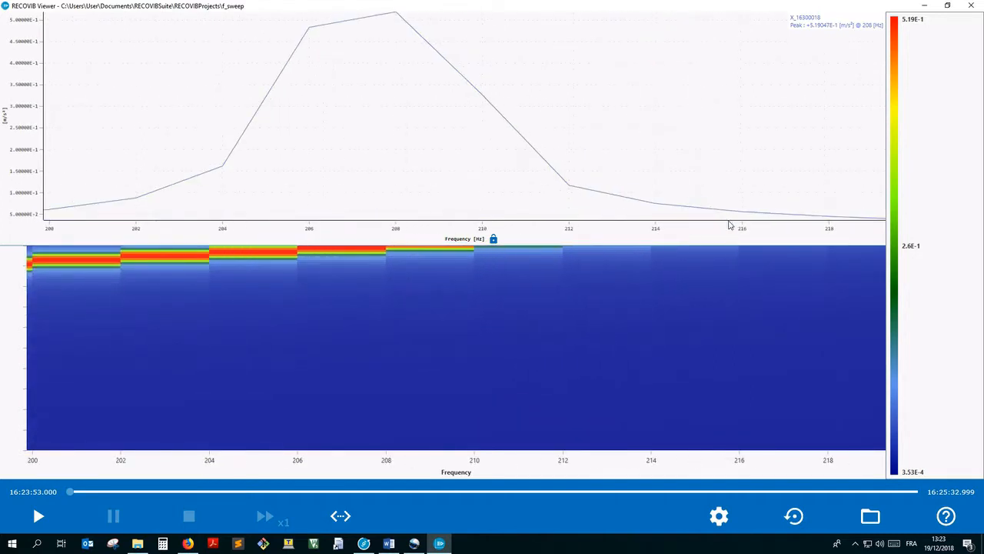
scroll(288, 151, down, 1)
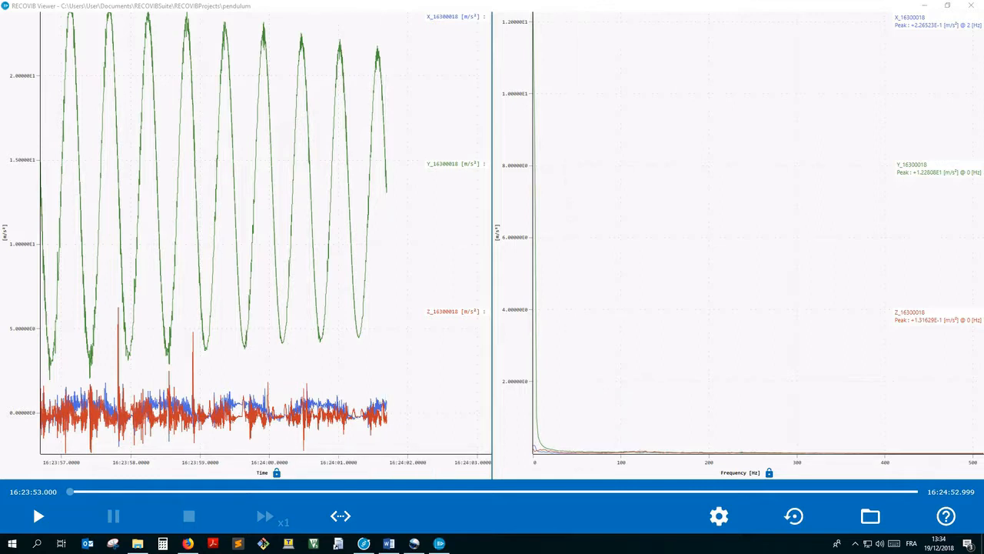
Step: Enable the Peak and Average analysis values for the pendulum recording and start its playback
click(718, 515)
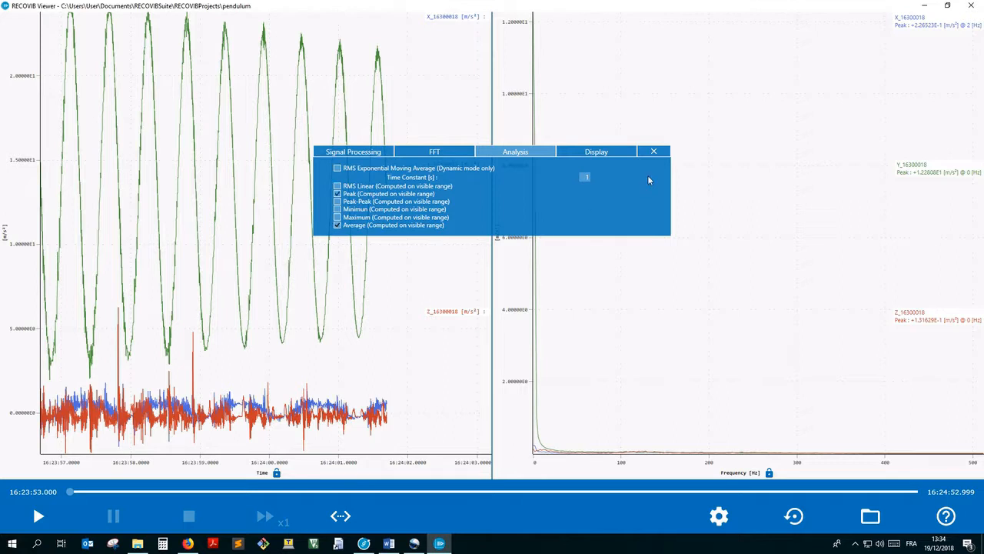
click(653, 152)
click(38, 515)
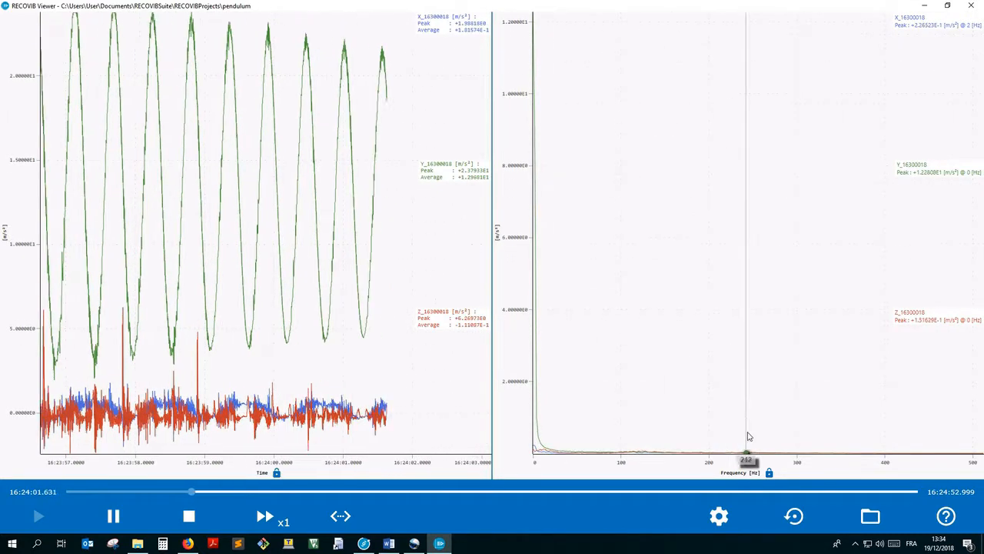
Step: Check the visible range in the display settings during playback, stop the playback and close the settings
click(719, 516)
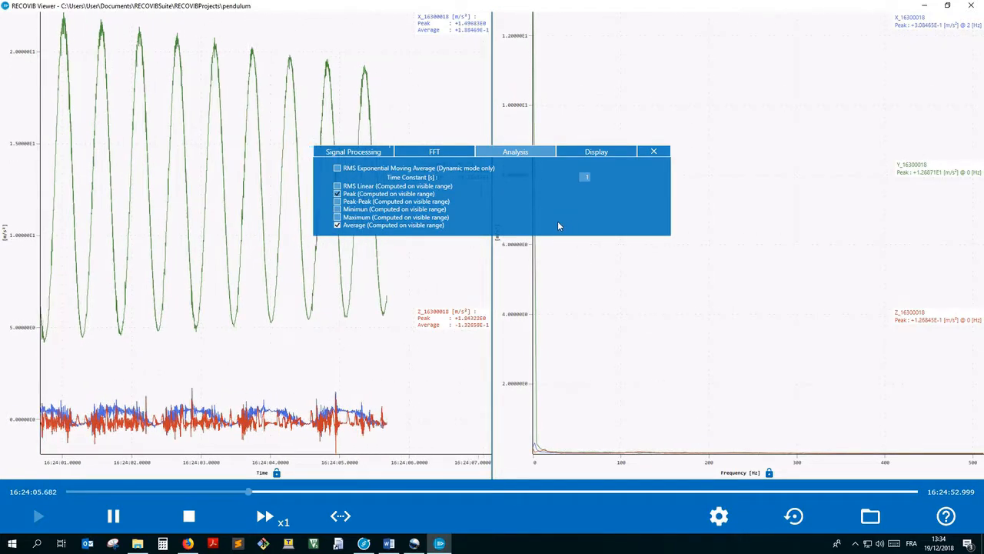
click(593, 153)
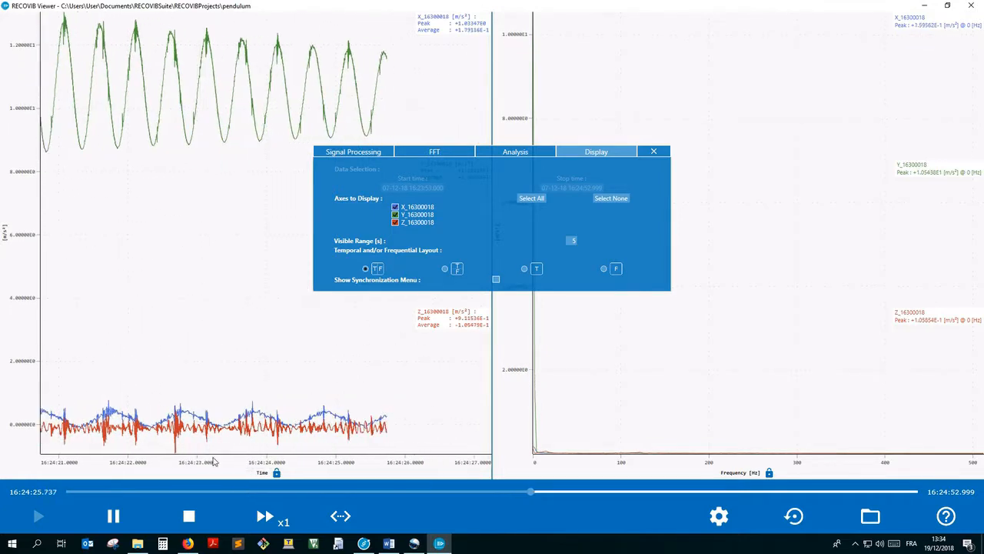
click(189, 516)
click(656, 154)
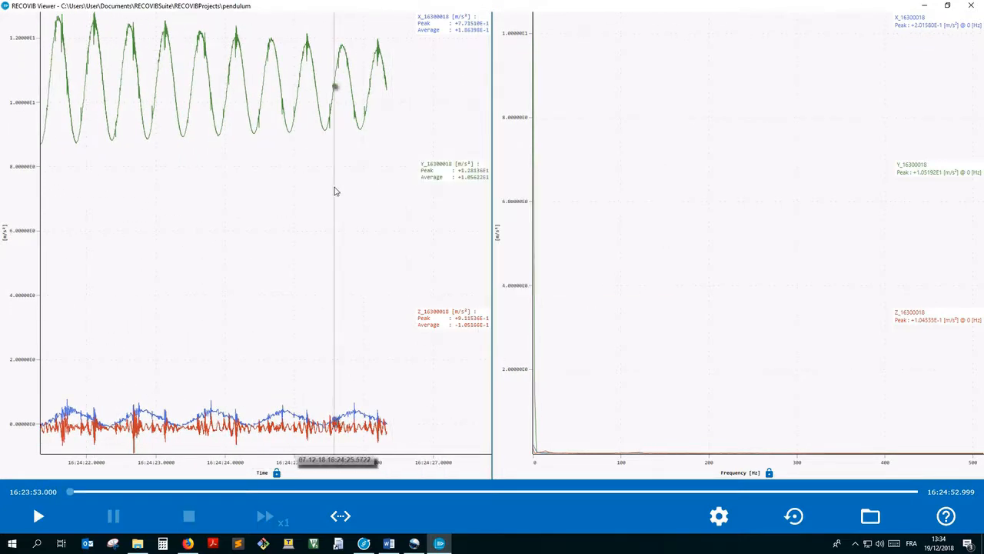
Step: Zoom the time chart to about 16:24:07–16:24:17 and compute the FFT on that range
drag(229, 61, 368, 243)
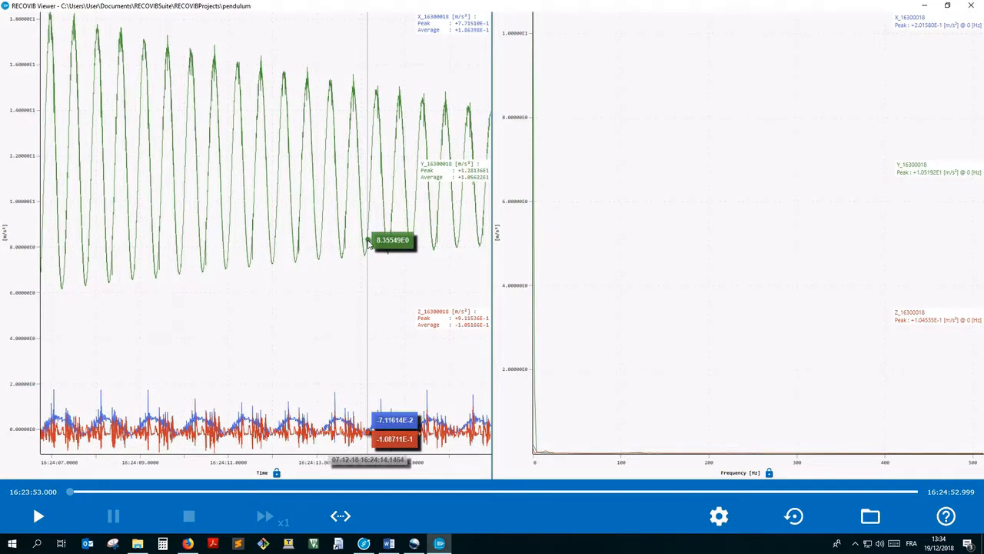
right_click(284, 174)
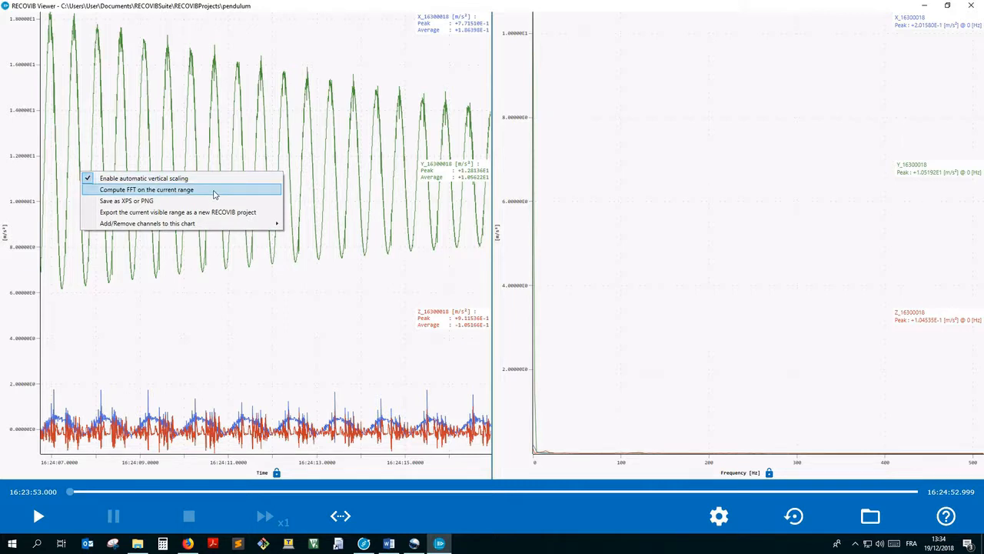
click(214, 194)
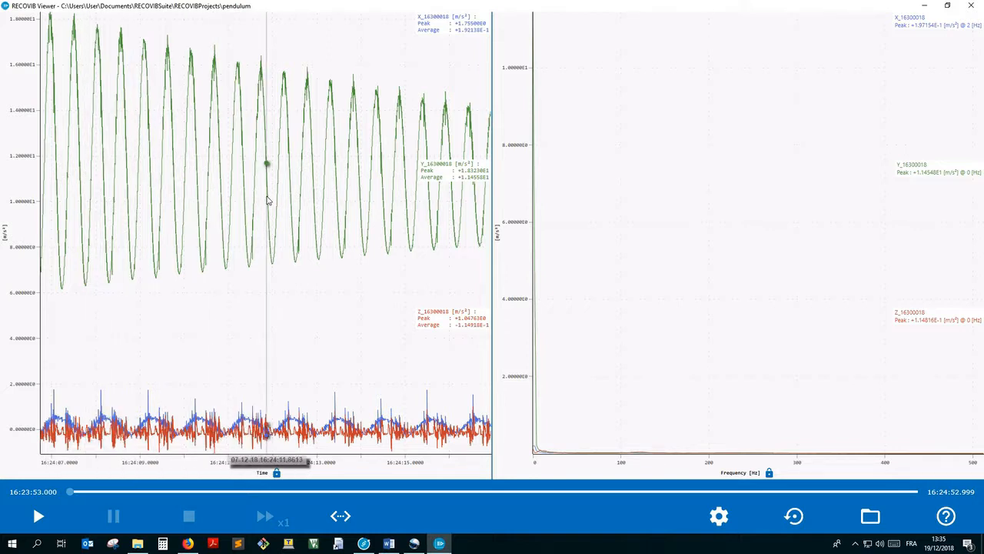
Step: Show the full recording on the time chart, zoom to about 16:24:14–16:24:24 and compute the FFT on that range
click(349, 516)
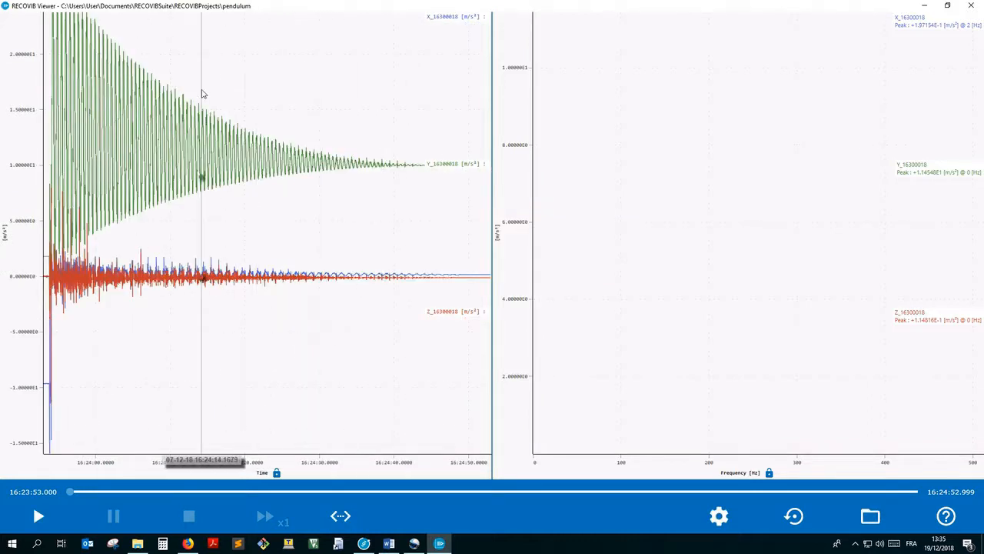
drag(202, 85, 275, 222)
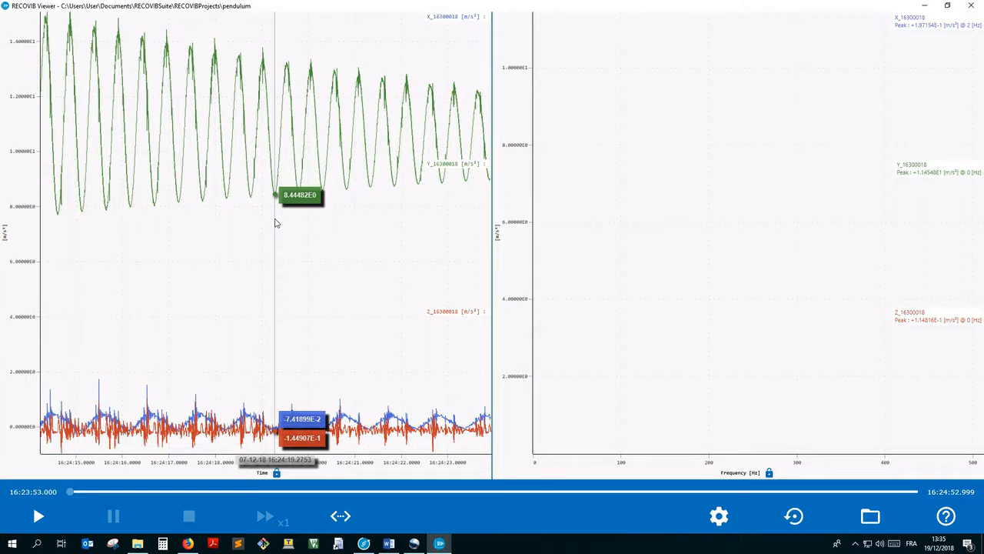
right_click(241, 164)
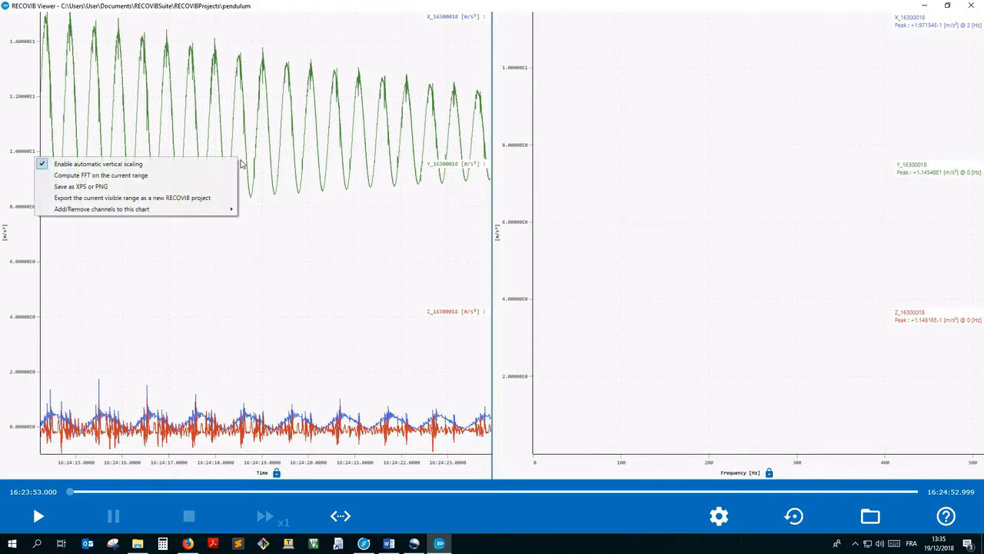
click(193, 176)
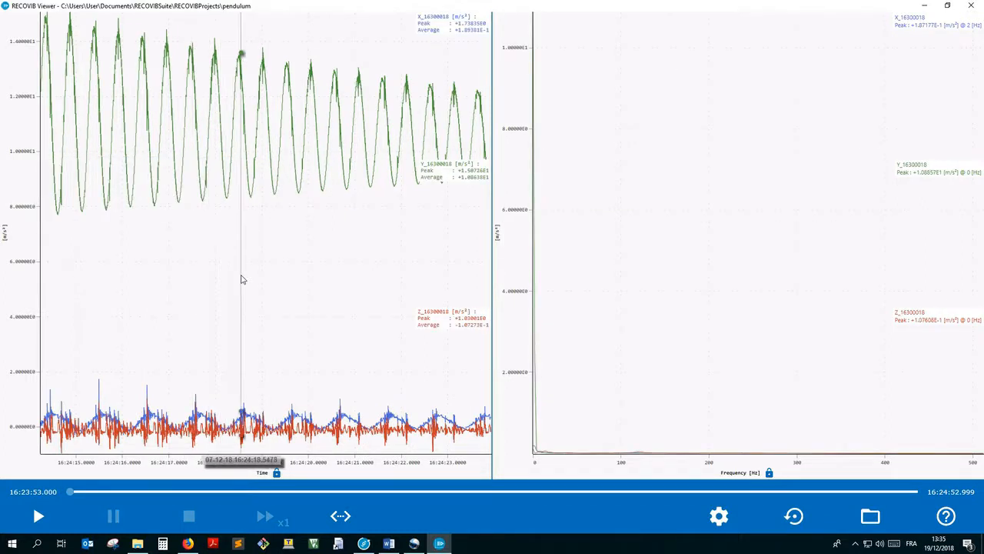